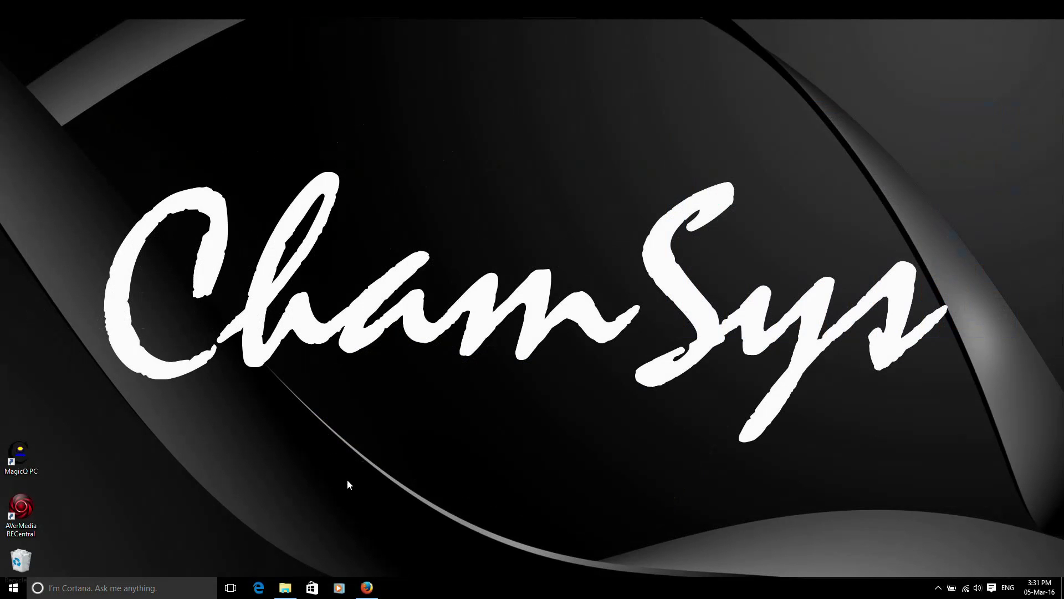
# - Switch to Firefox and request the latest stable Windows version of MagicQ from the ChamSys download page
pyautogui.click(366, 587)
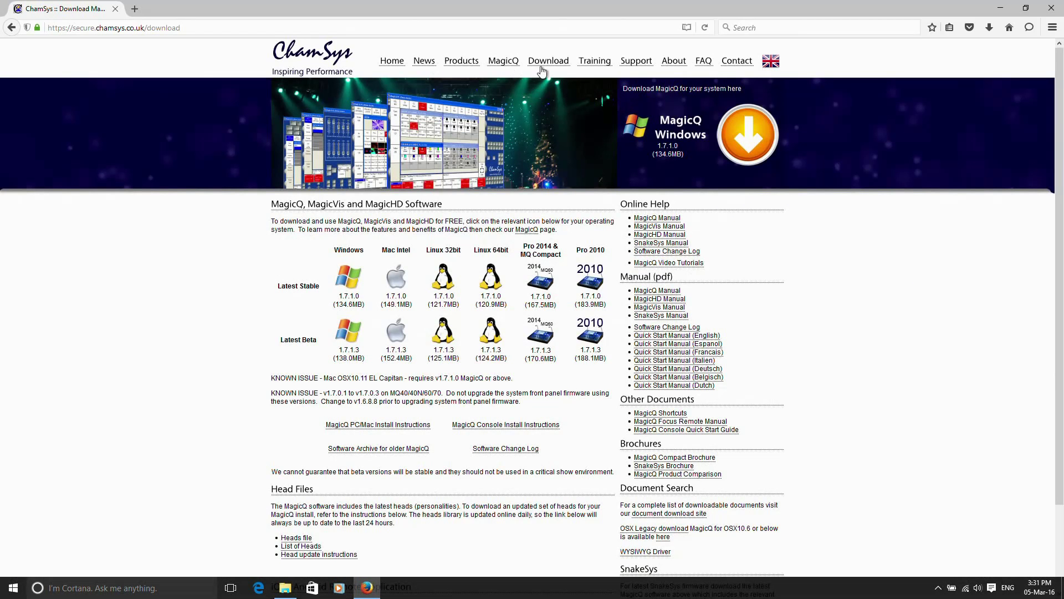
pyautogui.click(545, 62)
pyautogui.click(347, 284)
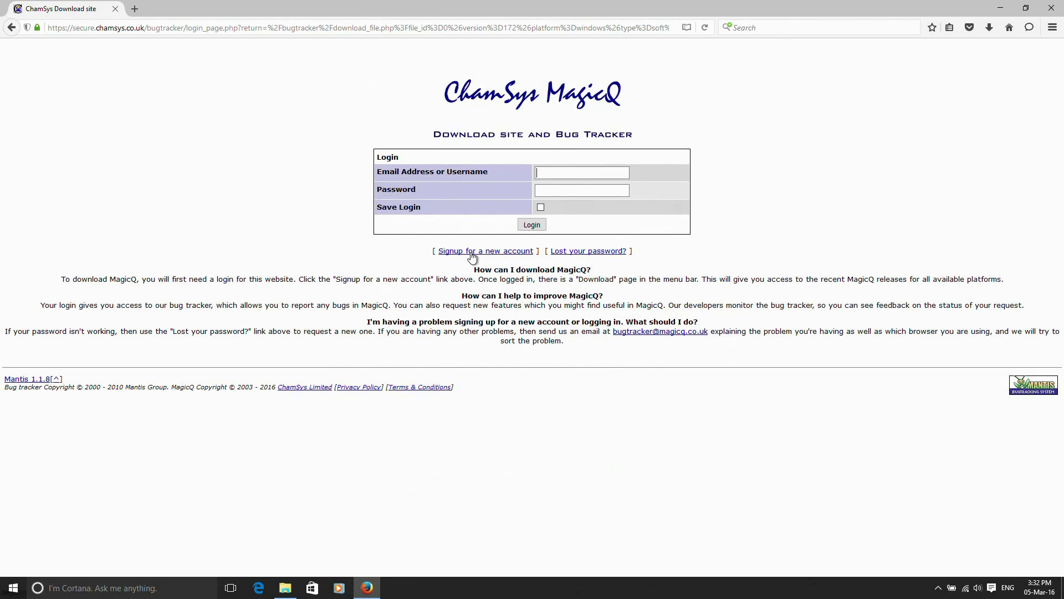
# - Log in to the ChamSys download site using the saved account e-mail
pyautogui.write('j')
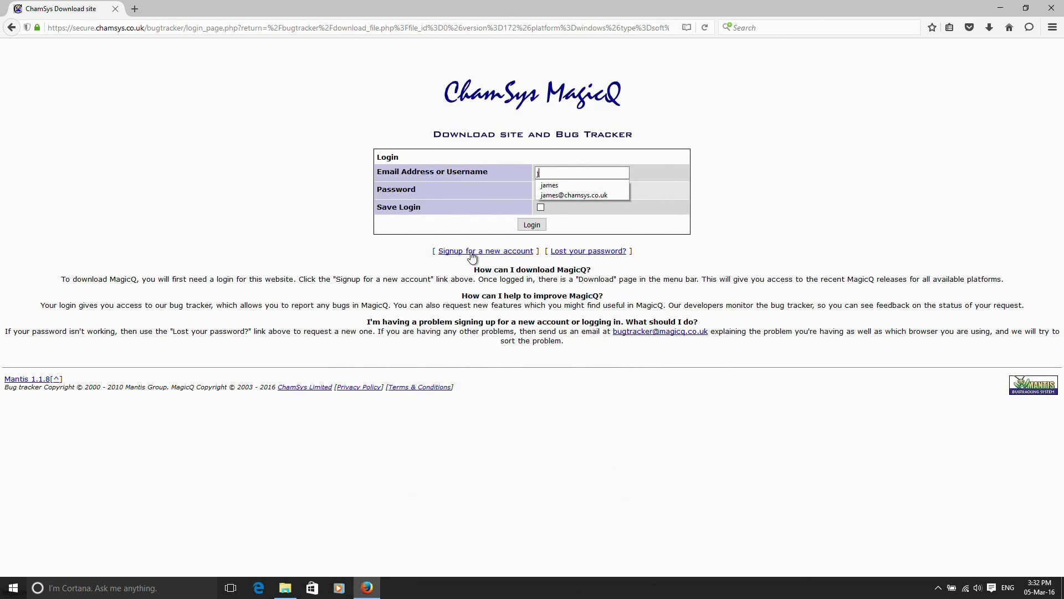
pyautogui.click(570, 194)
pyautogui.click(532, 224)
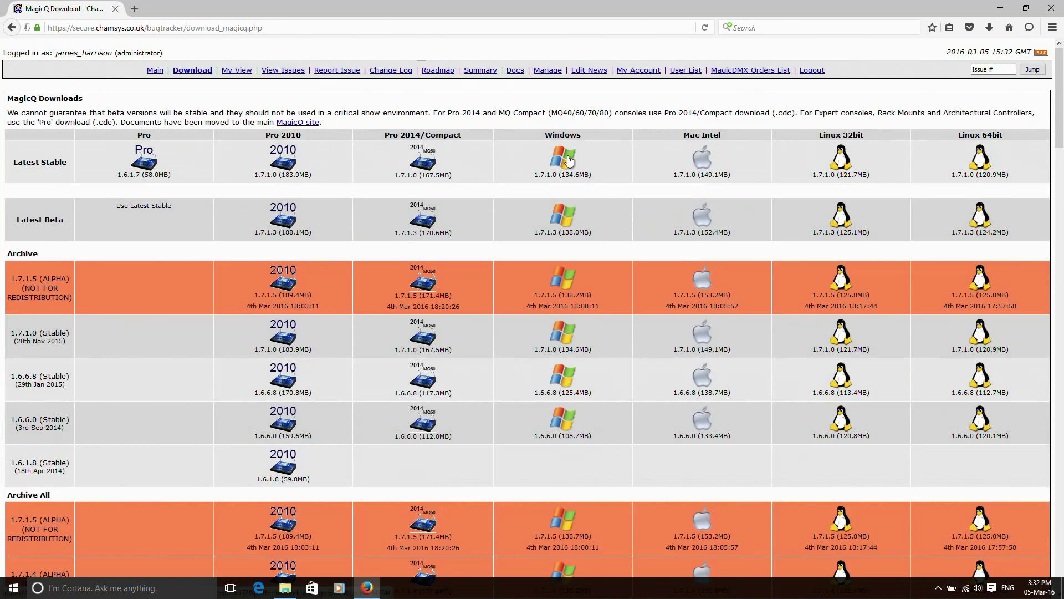
# - Download the latest stable Windows installer, magicq_windows_v1_7_1_0.exe, and minimize the browser
pyautogui.click(569, 161)
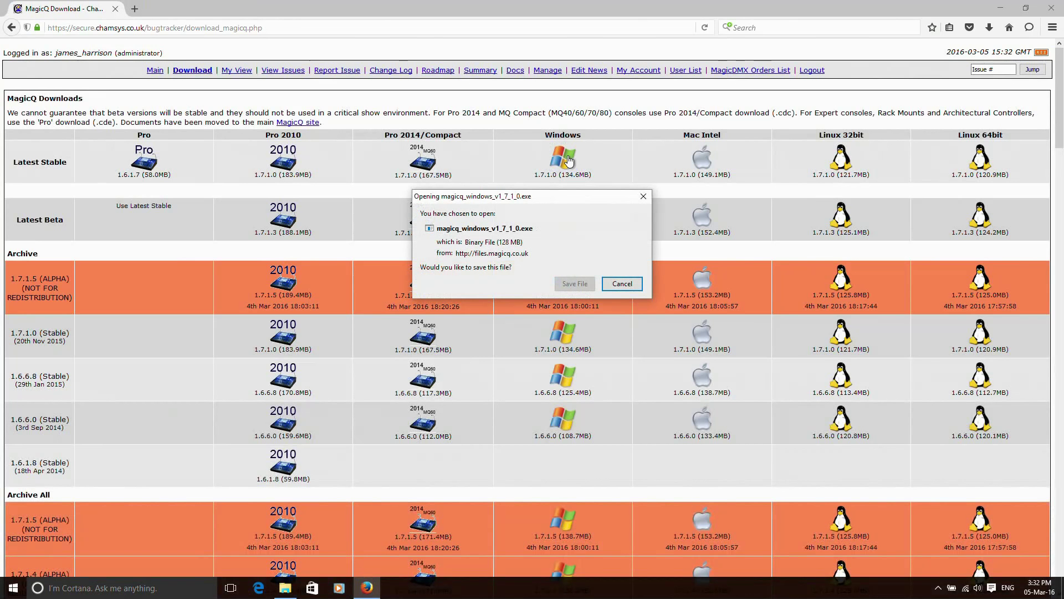
pyautogui.click(575, 283)
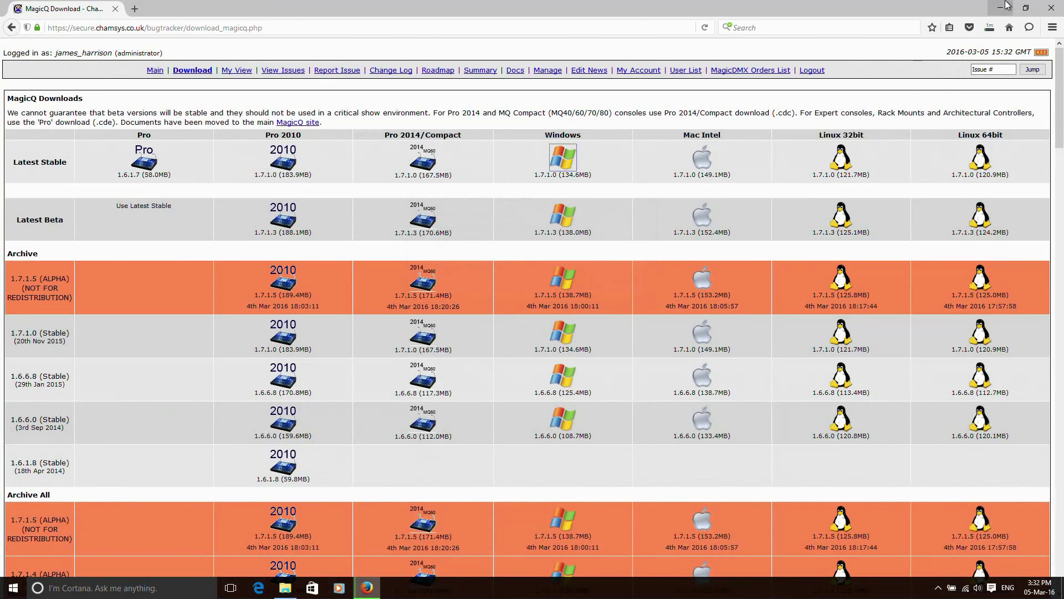
pyautogui.click(1008, 7)
# - Run magicq_windows_v1_7_1_5 from the Downloads folder in File Explorer, accepting the license and installing MagicQ PC to the default folder
pyautogui.click(283, 587)
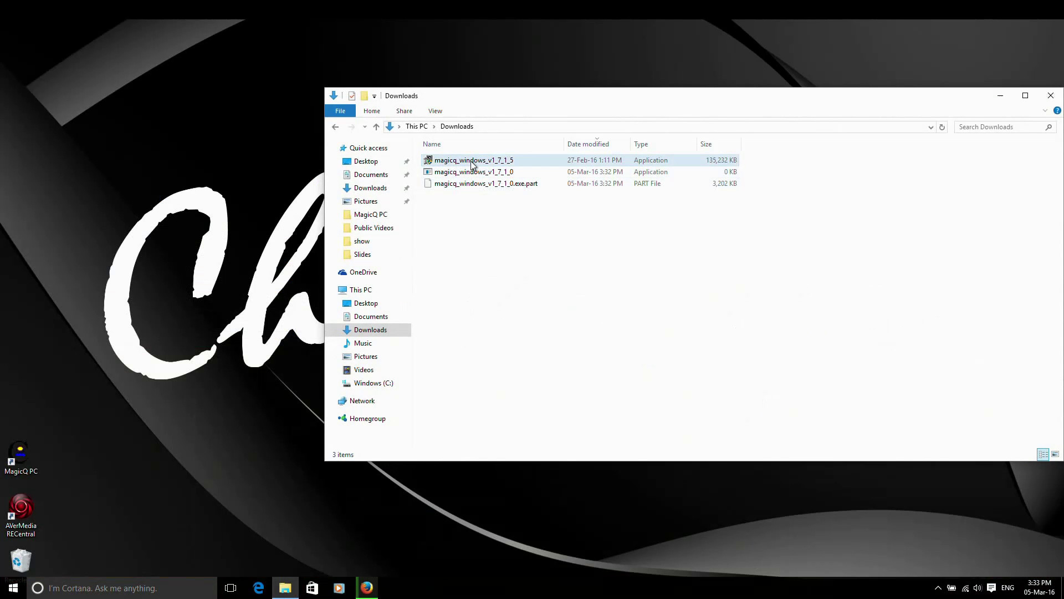
pyautogui.click(471, 162)
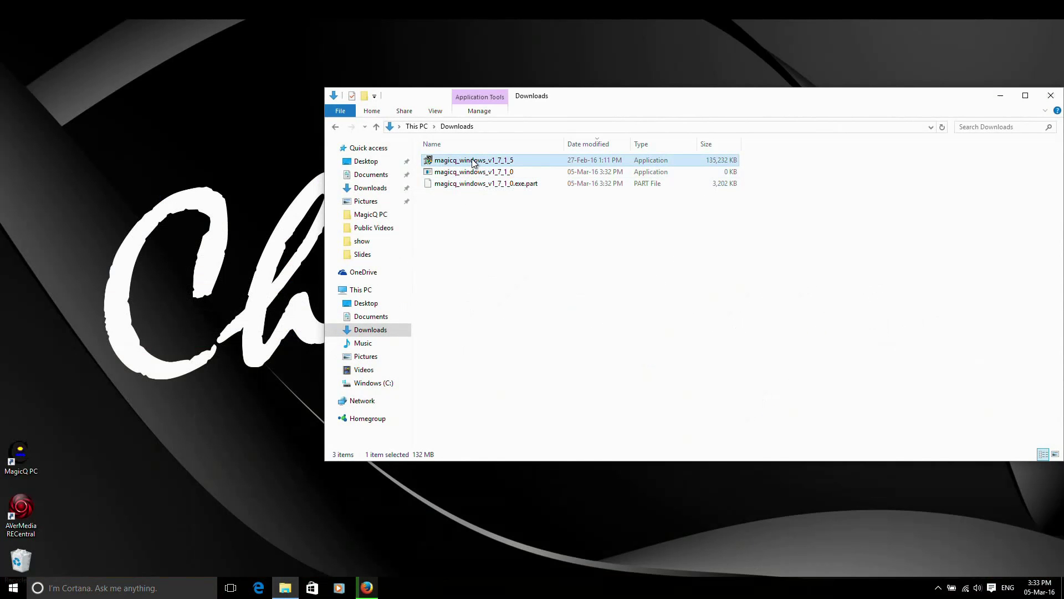
pyautogui.doubleClick(473, 162)
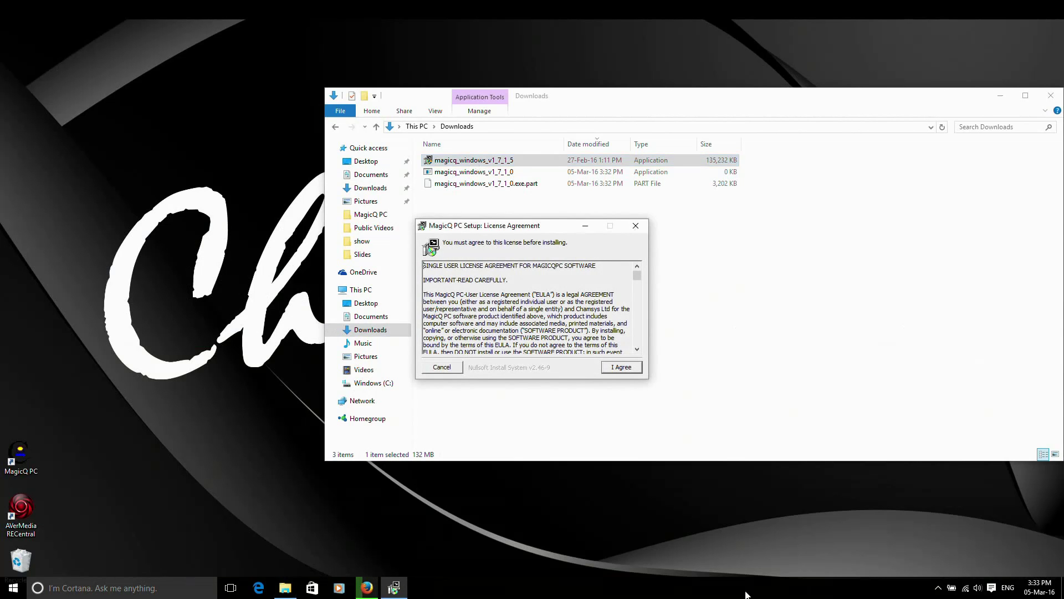
pyautogui.click(615, 367)
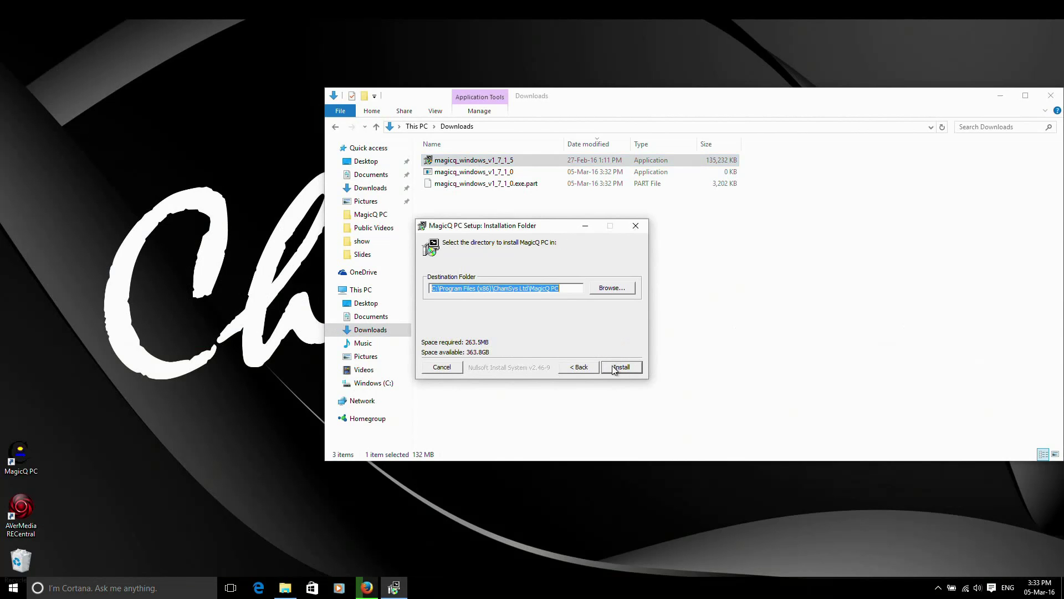
pyautogui.click(613, 367)
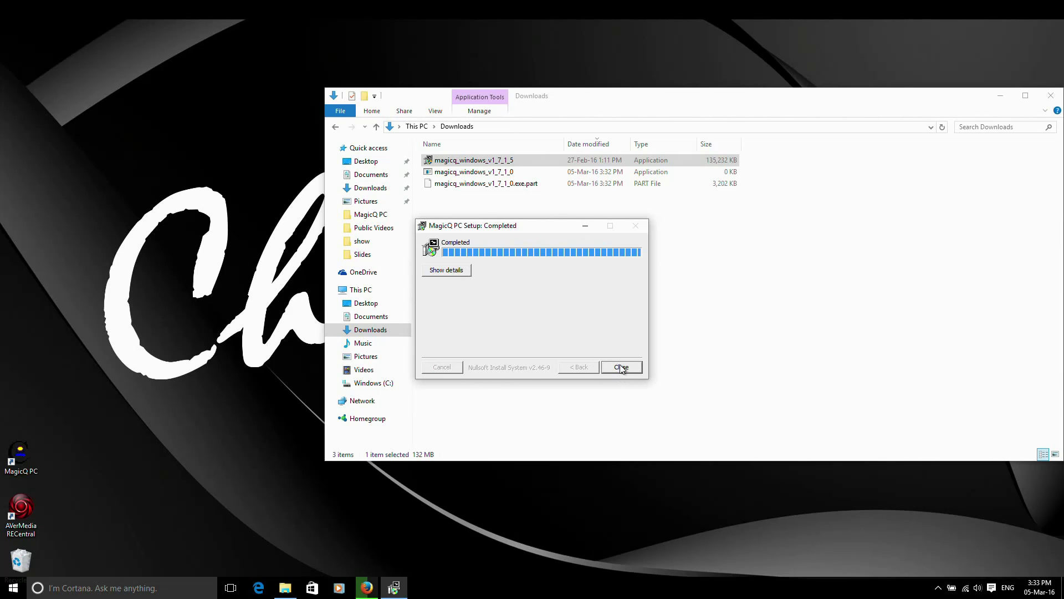
pyautogui.click(621, 367)
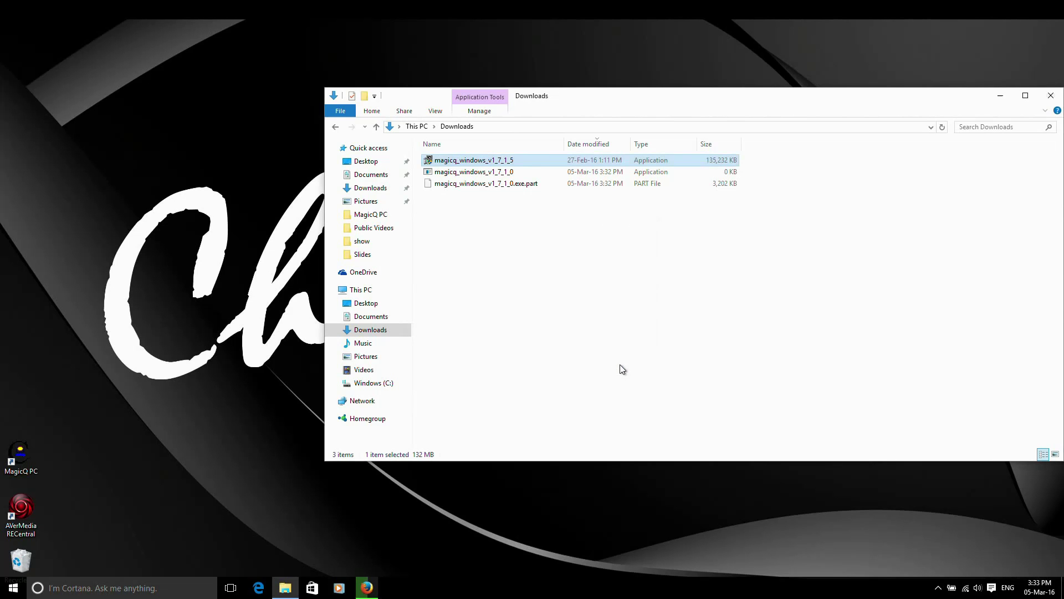
pyautogui.click(1049, 99)
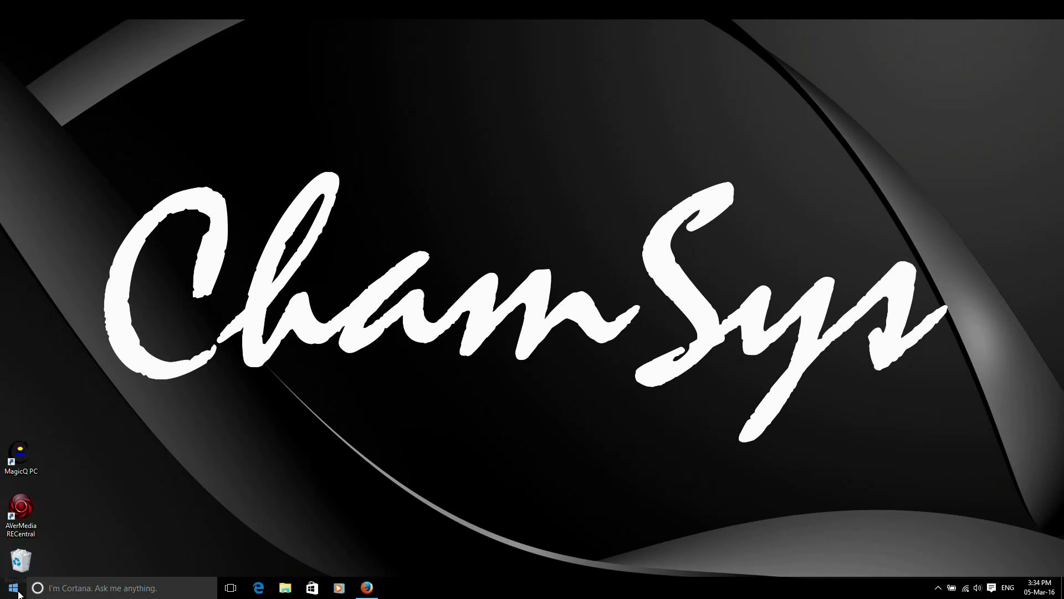
# - Search Windows for "device manager" and open Device Manager
pyautogui.click(13, 588)
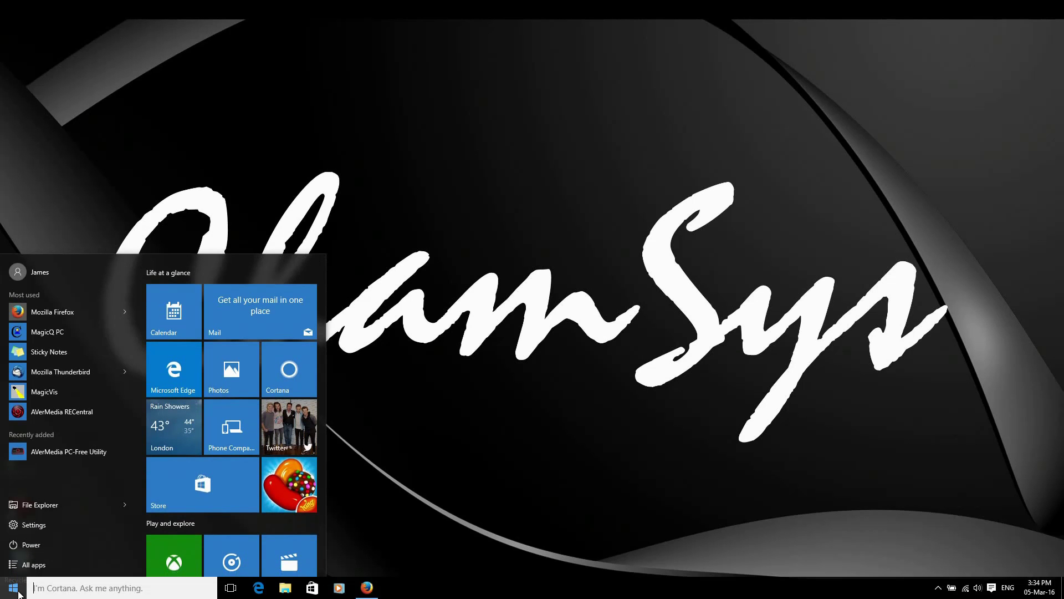
pyautogui.write('device ')
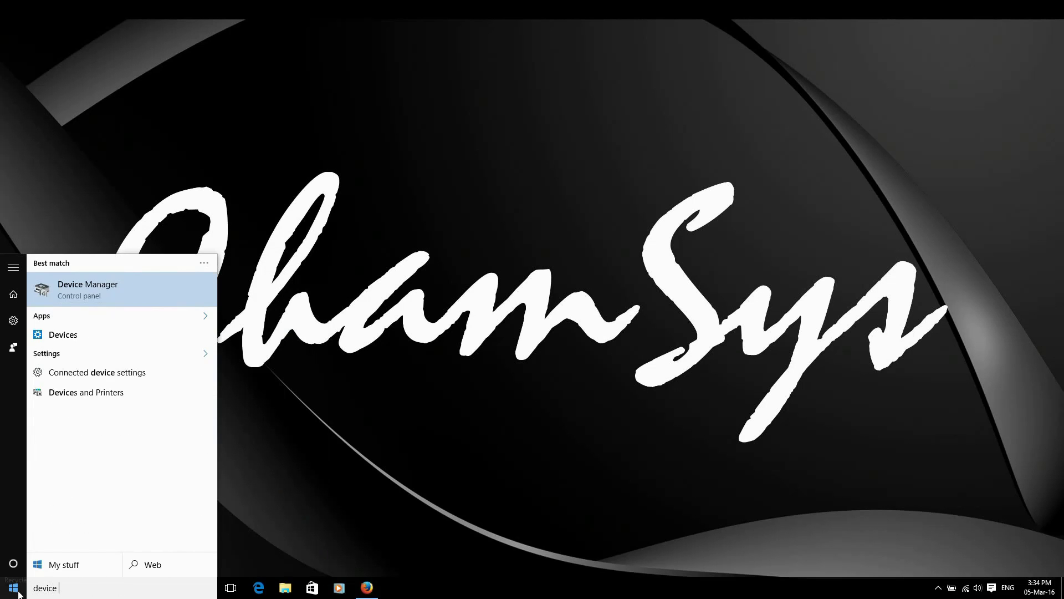
pyautogui.write('manager')
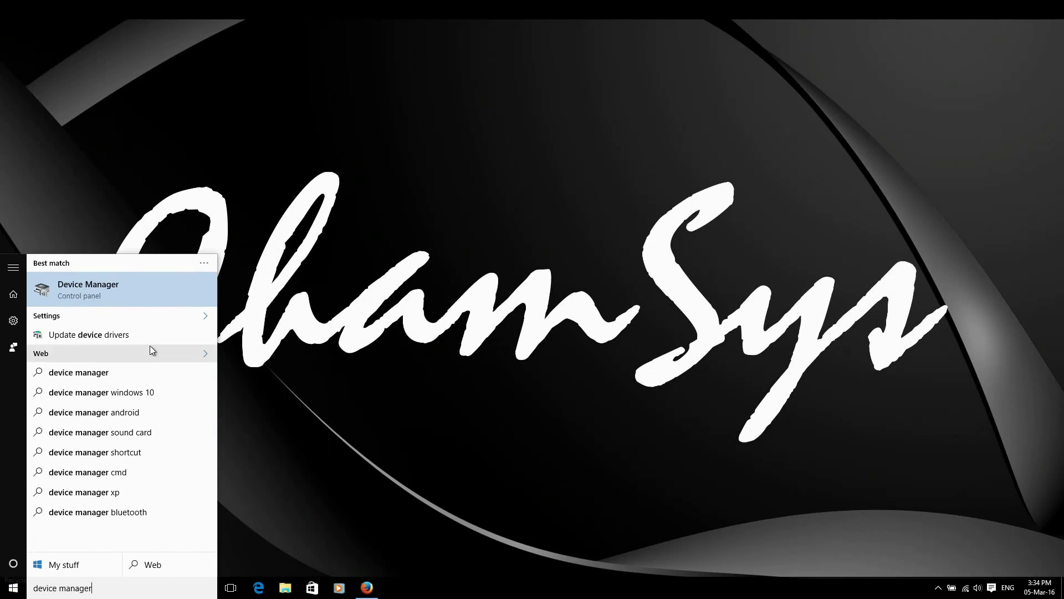
pyautogui.click(118, 288)
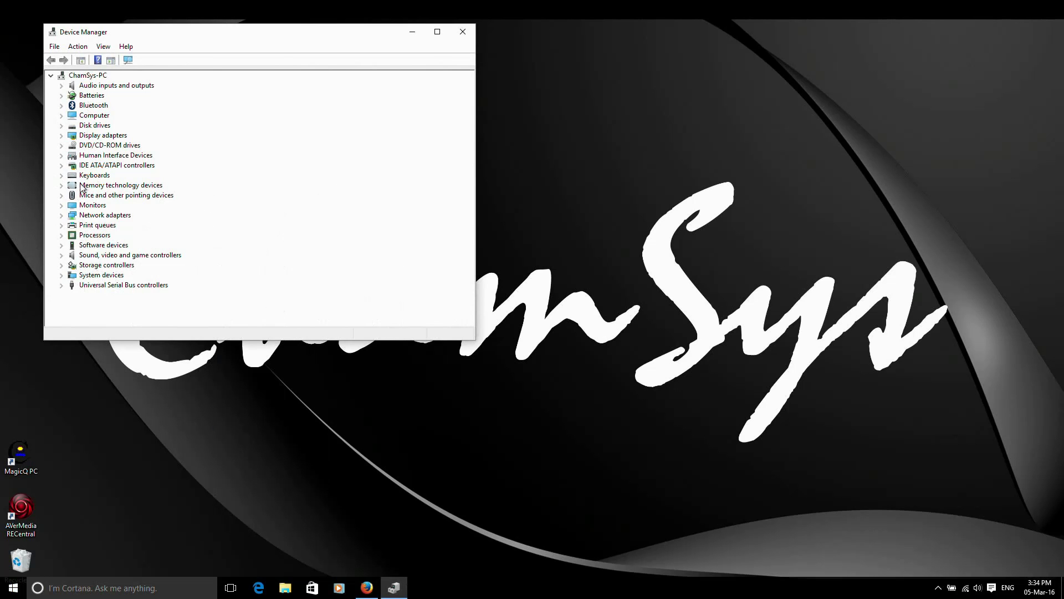
# - Start a driver software update for the USB Serial Converter under Universal Serial Bus controllers
pyautogui.click(62, 286)
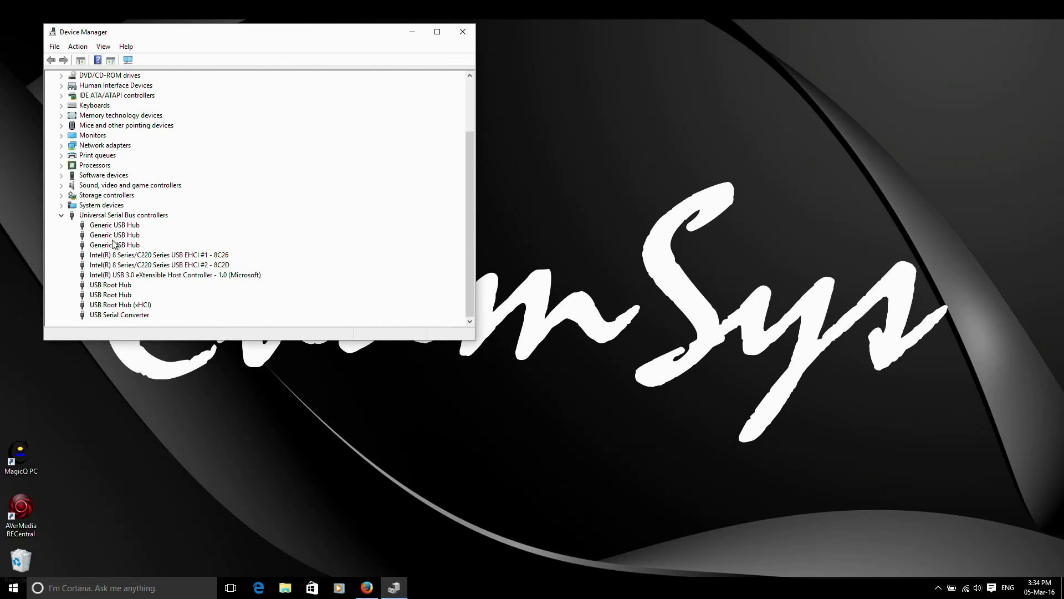
pyautogui.click(132, 317)
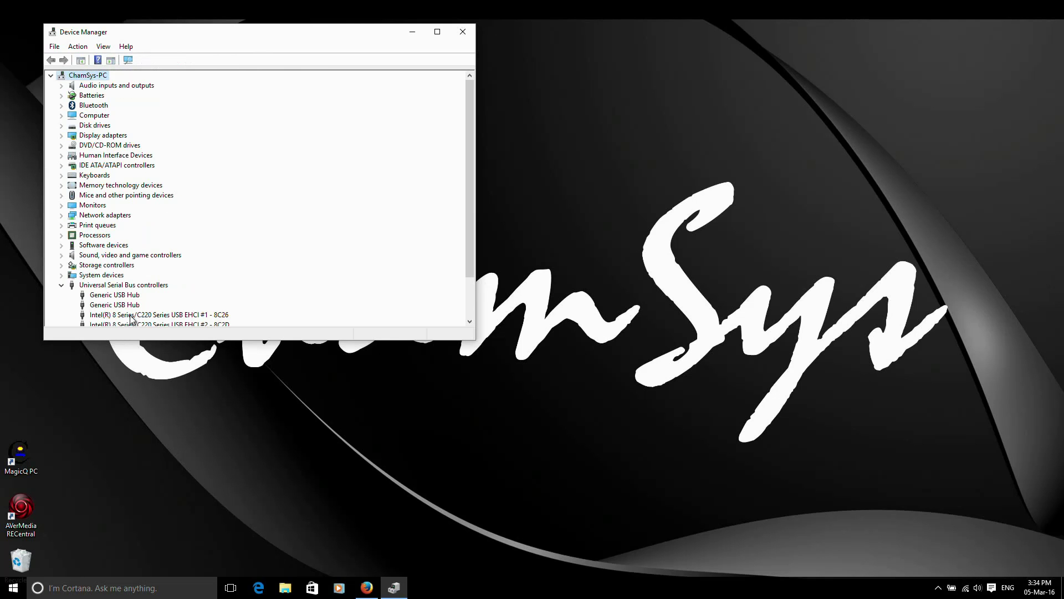
pyautogui.scroll(-2, 130, 318)
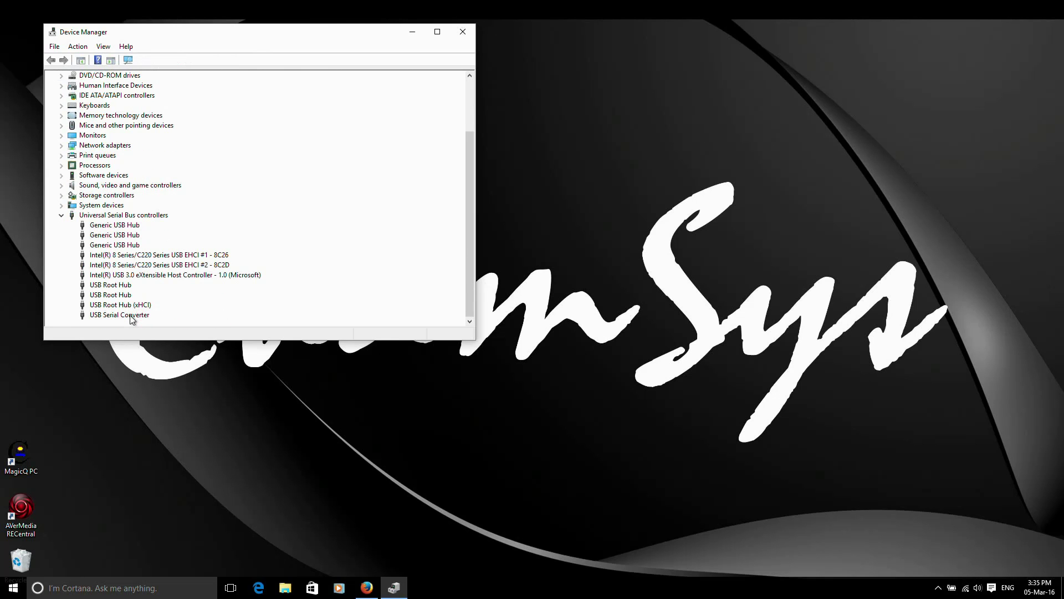
pyautogui.click(132, 317)
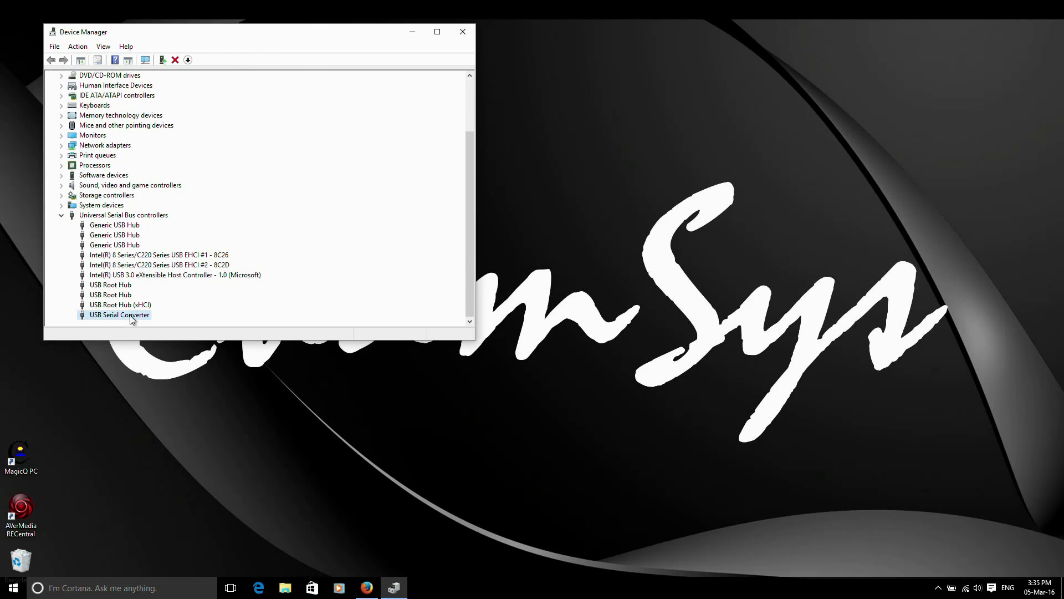
pyautogui.rightClick(131, 318)
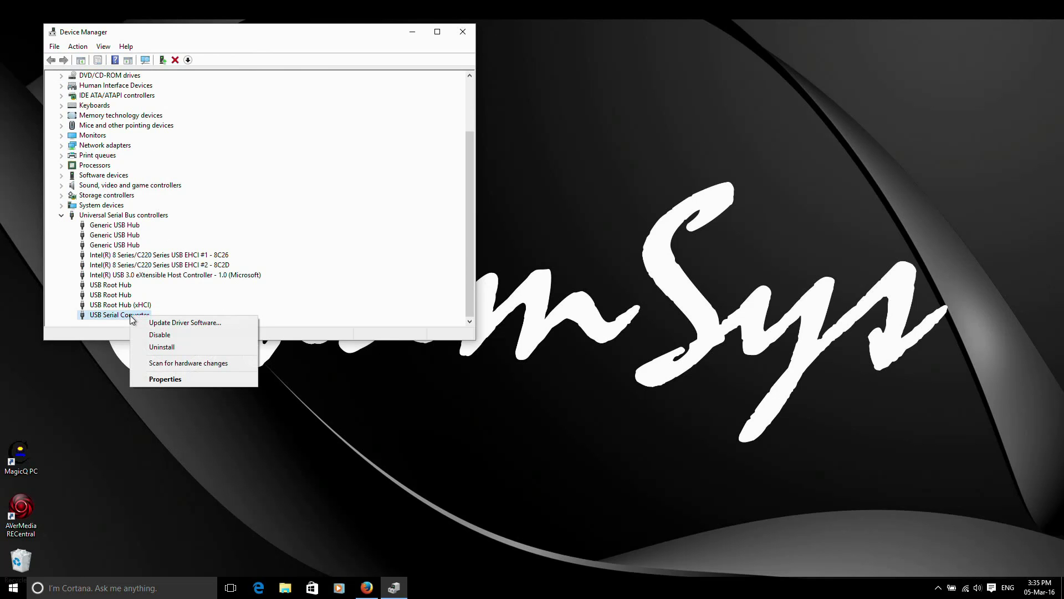
pyautogui.click(165, 325)
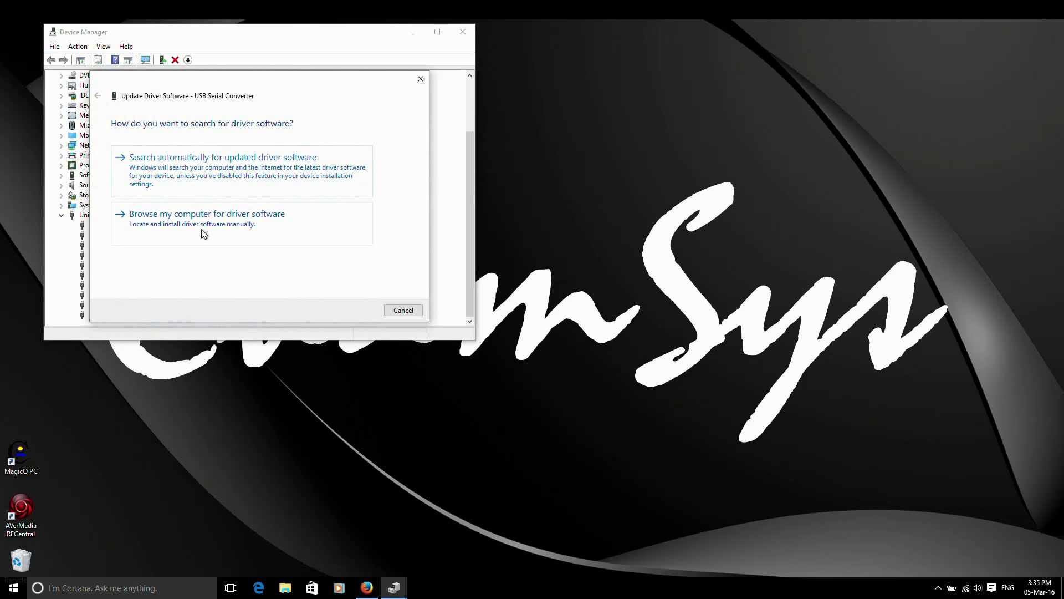
# - Choose to locate the driver manually, pick from the computer's device driver list, and install it from disk
pyautogui.click(198, 236)
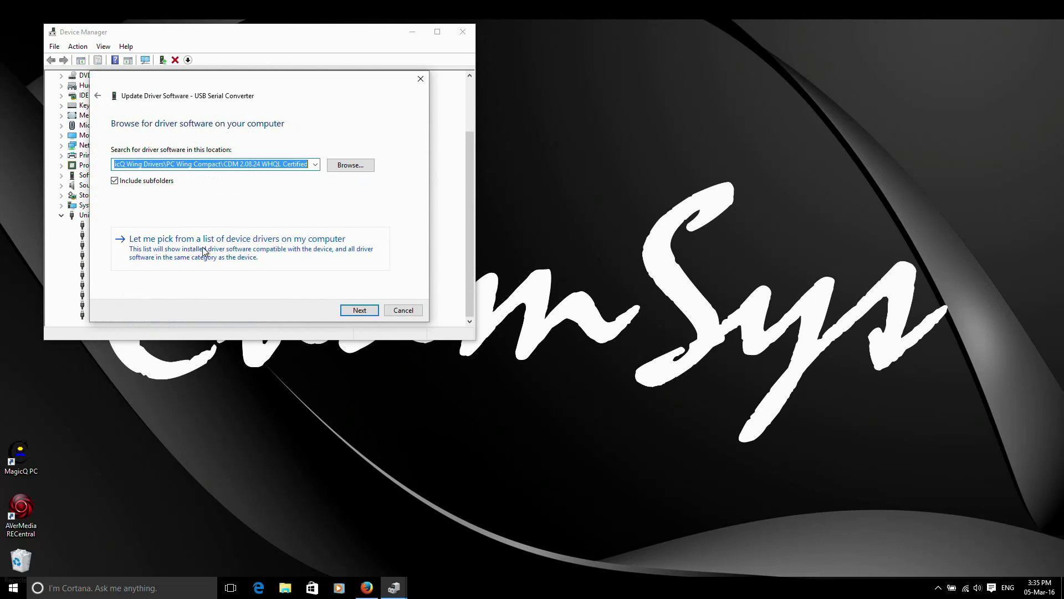
pyautogui.click(281, 268)
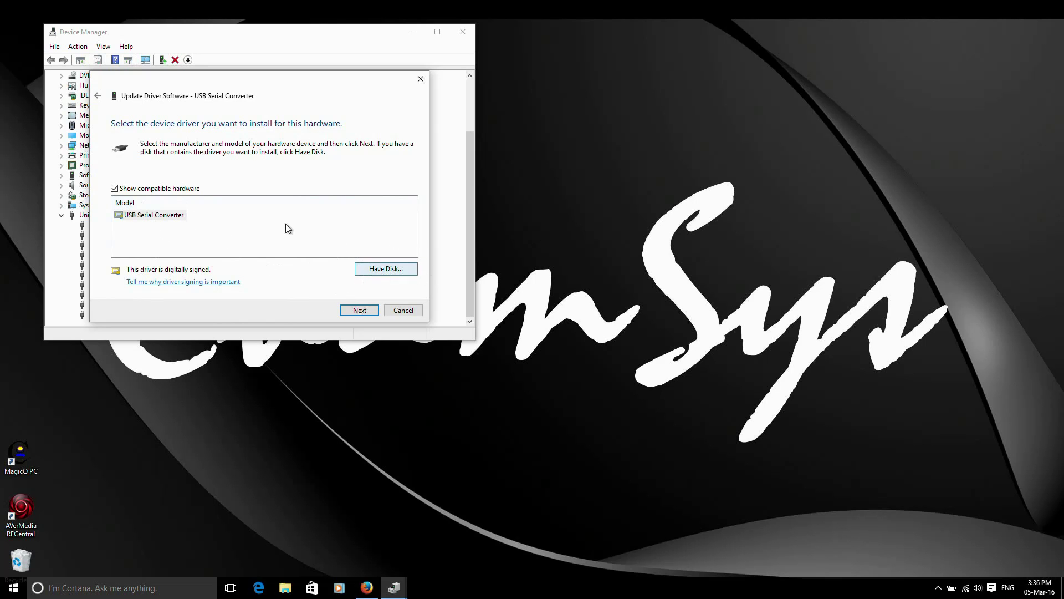
pyautogui.click(368, 270)
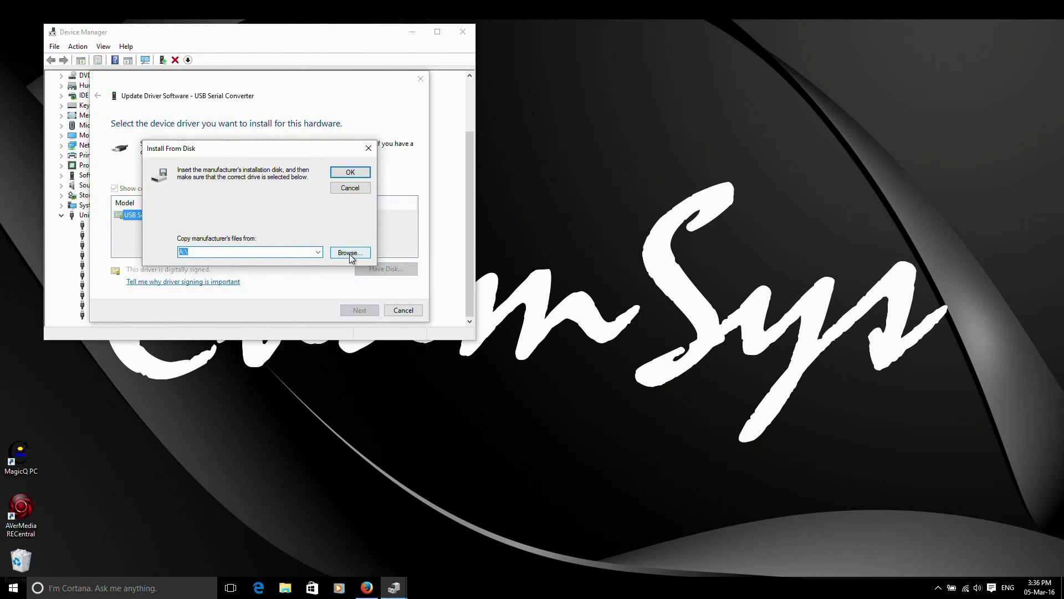
# - Browse to the CDM 2.08.24 WHQL Certified folder on C: under Program Files (x86), ChamSys Ltd, MagicQ PC, MagicQ Wing Drivers, PC Wing Compact
pyautogui.click(349, 253)
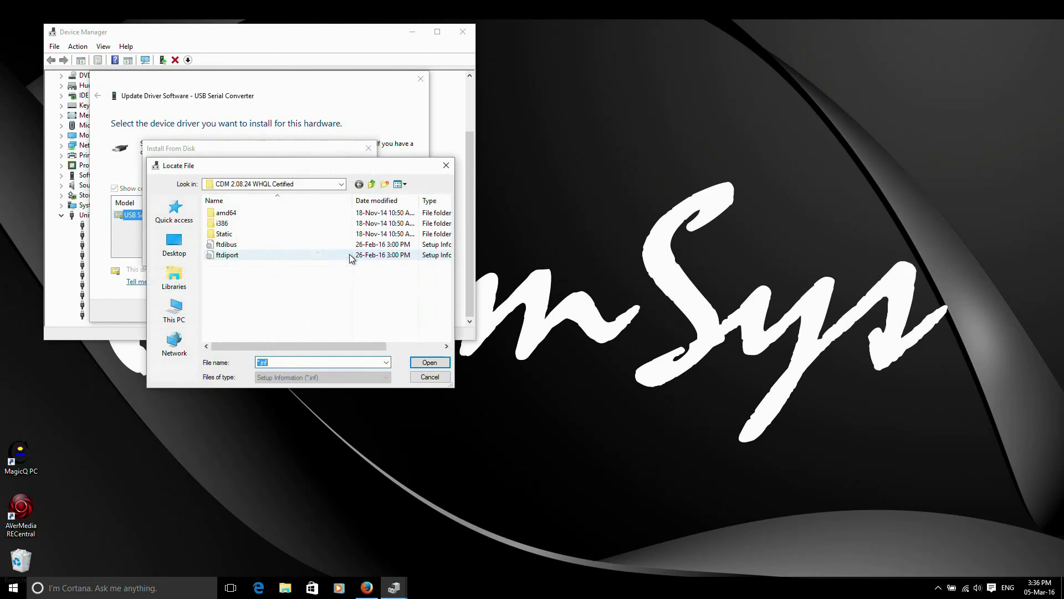
pyautogui.click(332, 184)
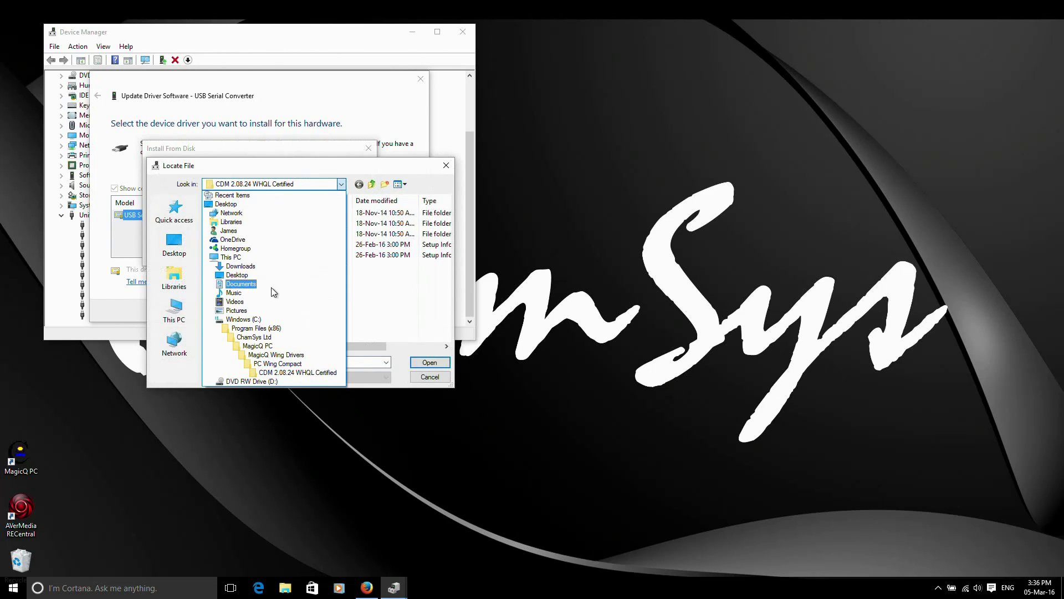
pyautogui.click(244, 320)
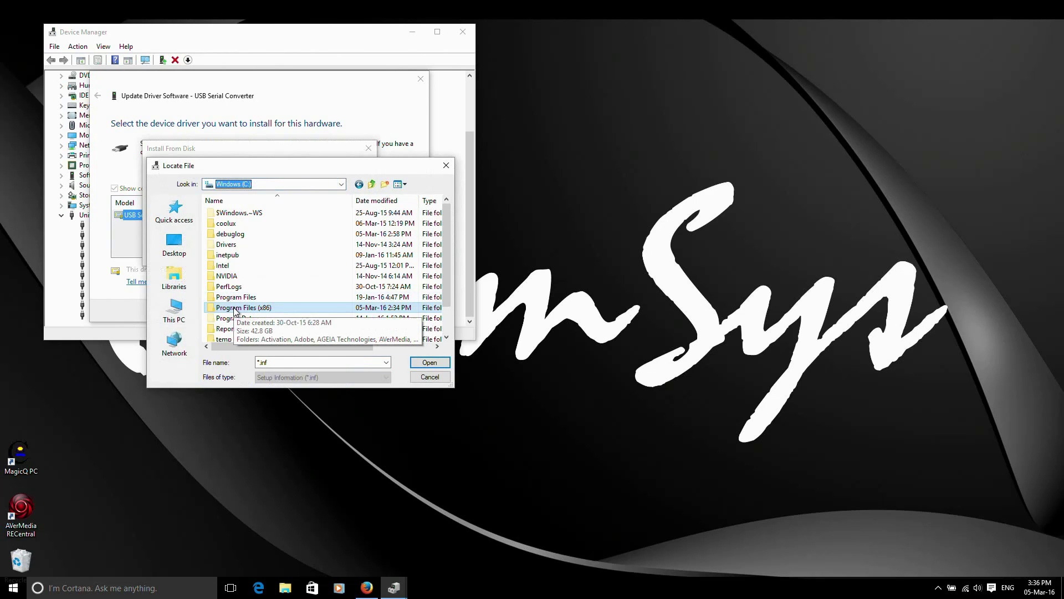
pyautogui.doubleClick(235, 308)
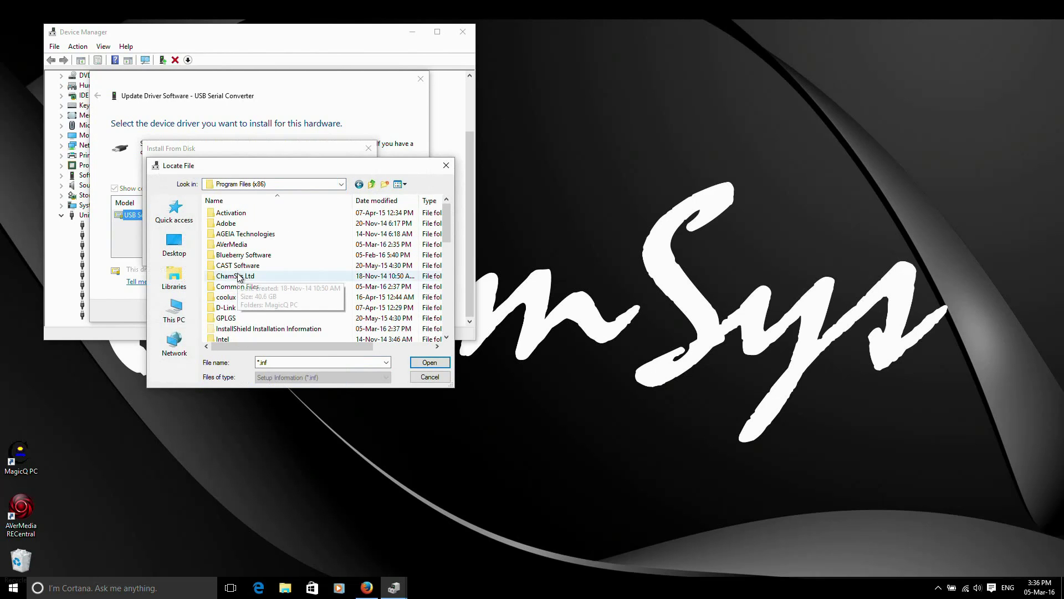
pyautogui.click(239, 276)
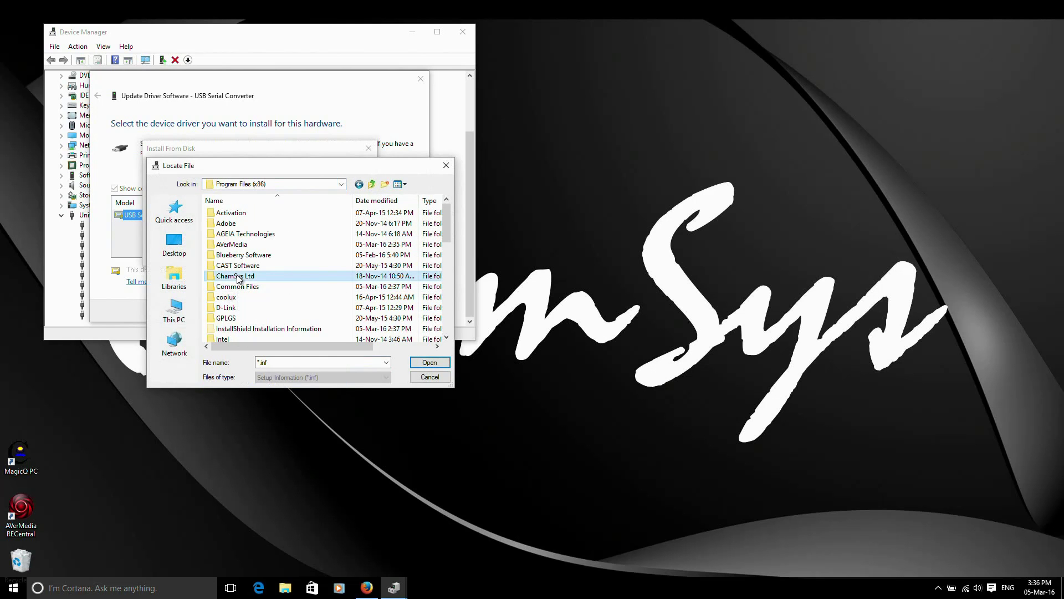
pyautogui.doubleClick(239, 276)
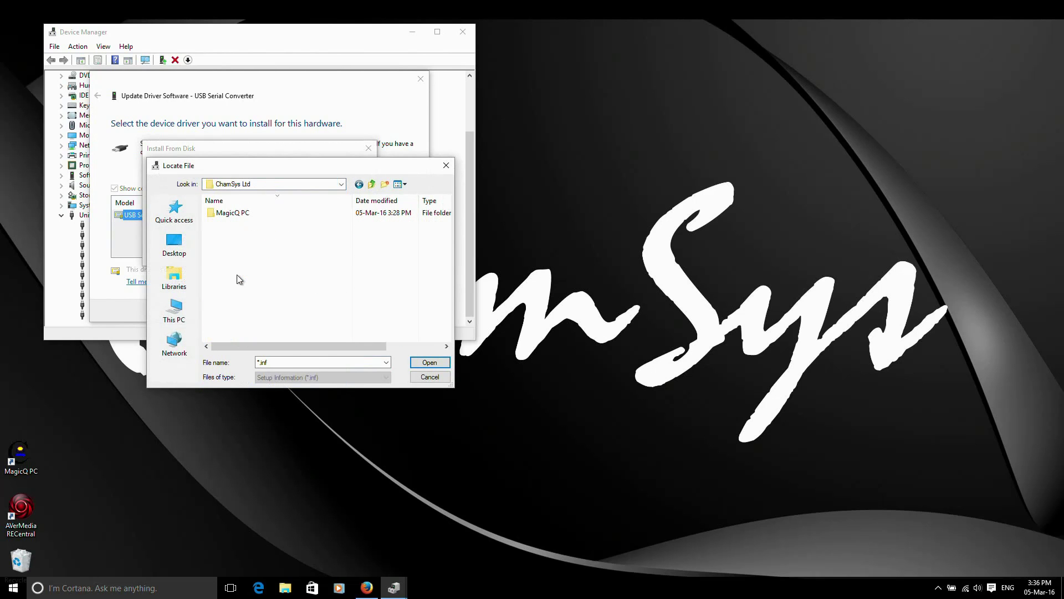
pyautogui.doubleClick(230, 214)
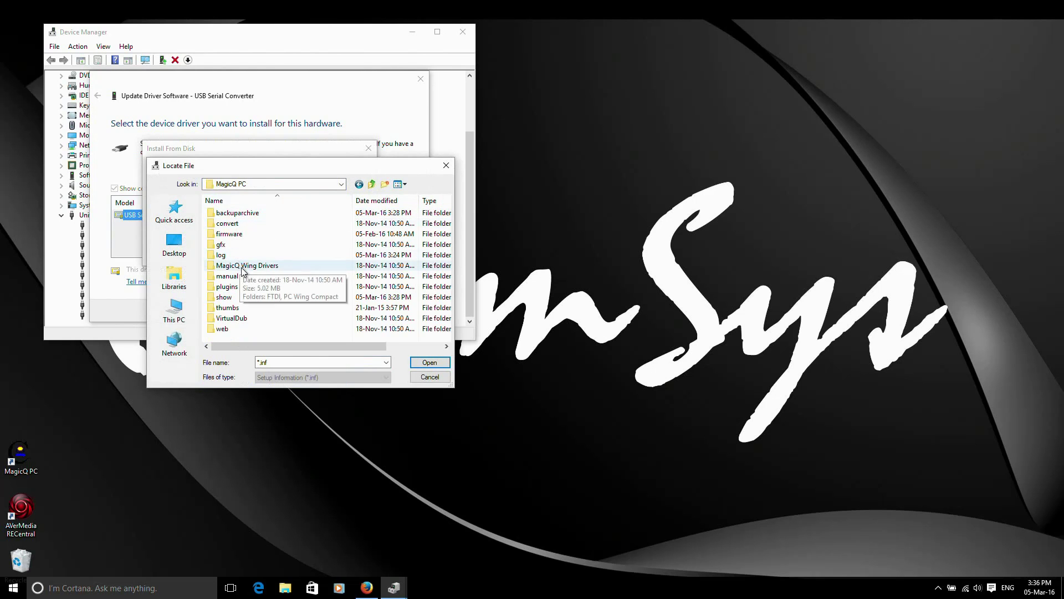
pyautogui.doubleClick(242, 267)
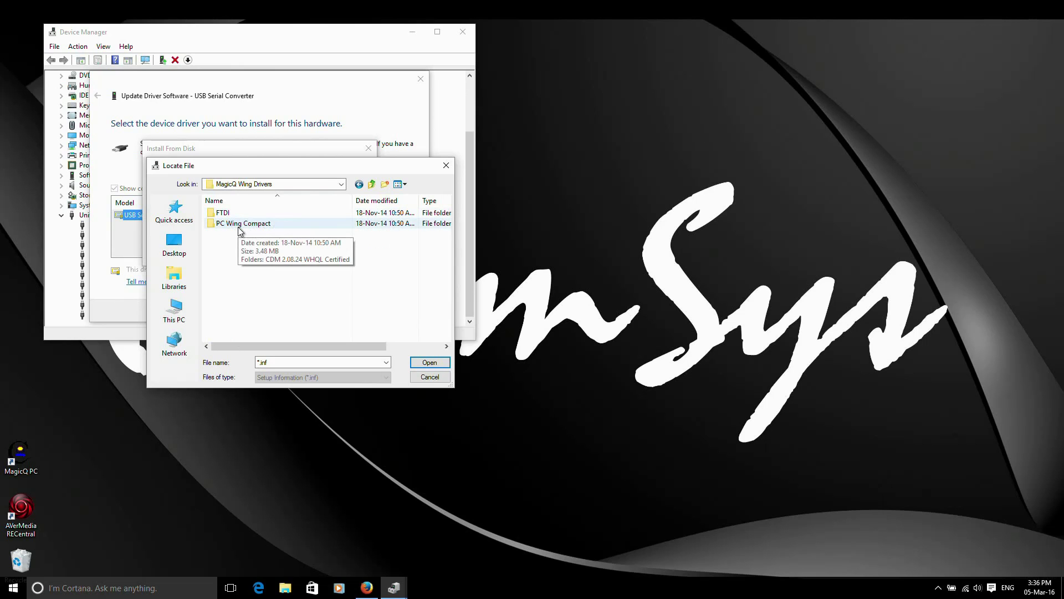
pyautogui.doubleClick(239, 226)
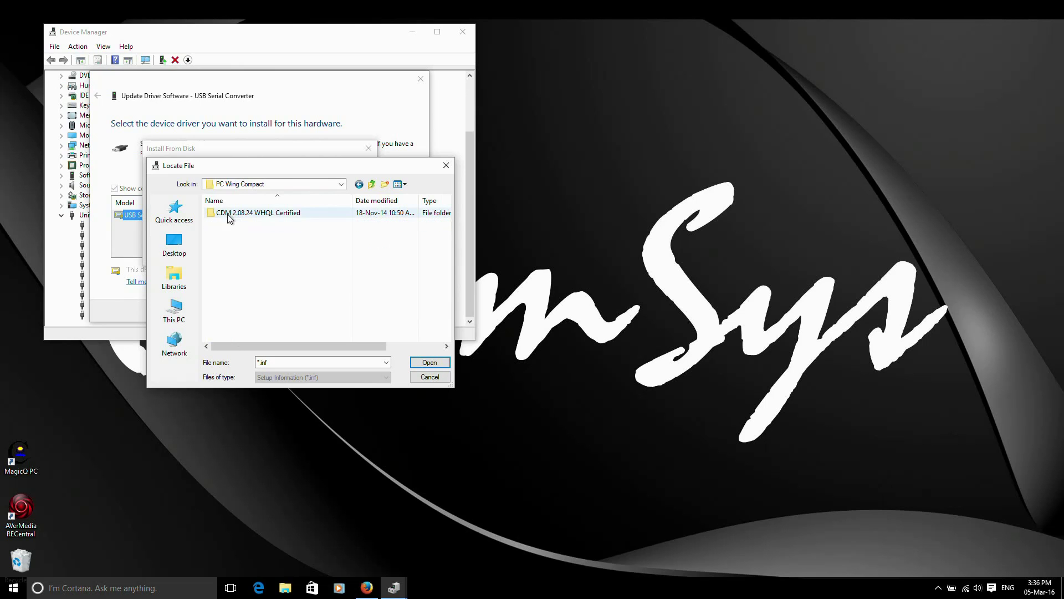
pyautogui.doubleClick(220, 214)
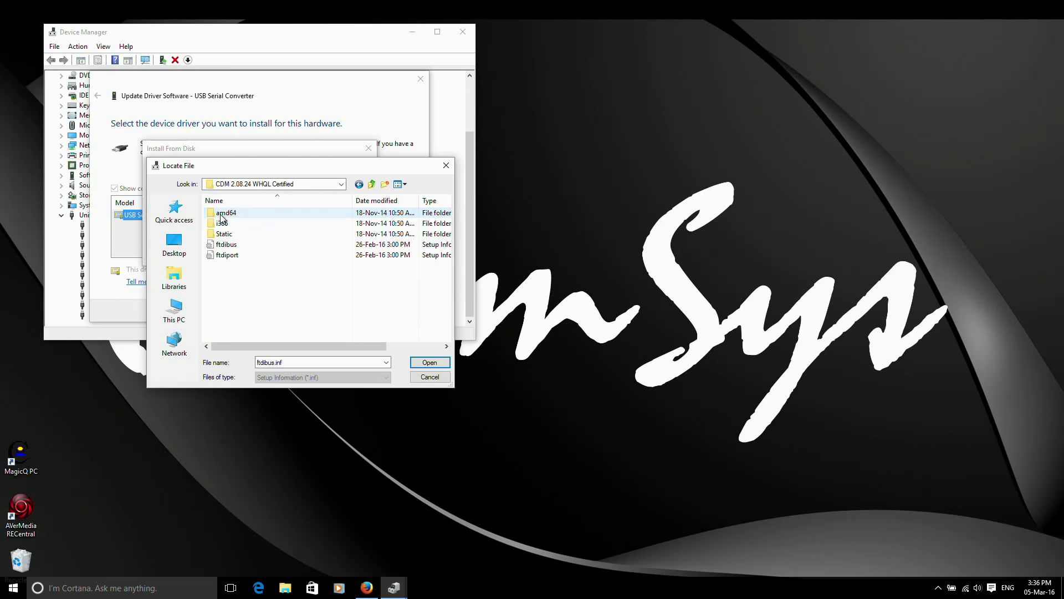
# - Load the ftdibus setup file, install its driver for the USB Serial Converter, and close the update wizard and Device Manager
pyautogui.click(233, 245)
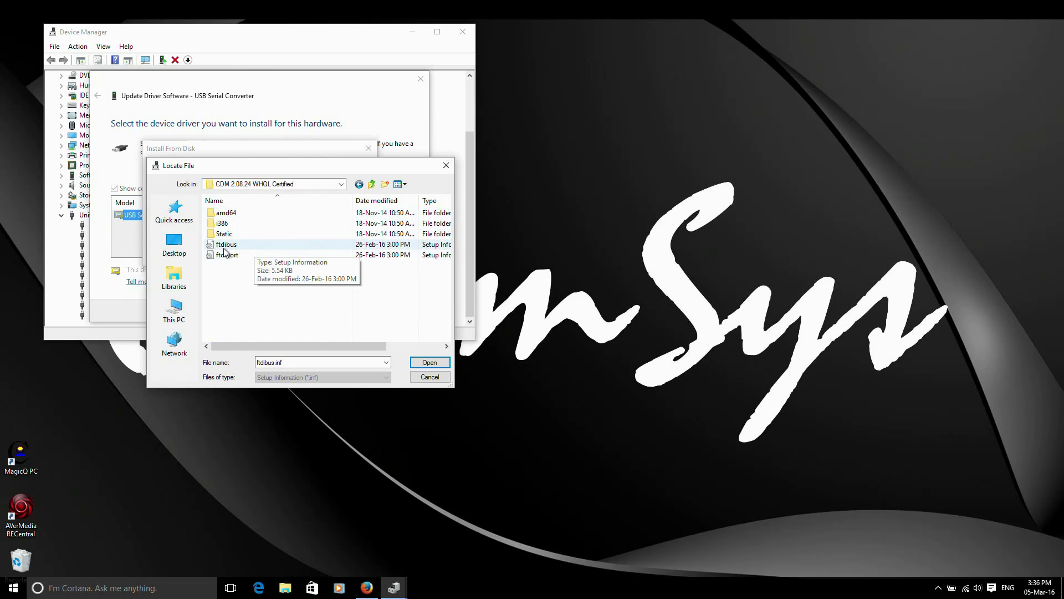
pyautogui.click(227, 245)
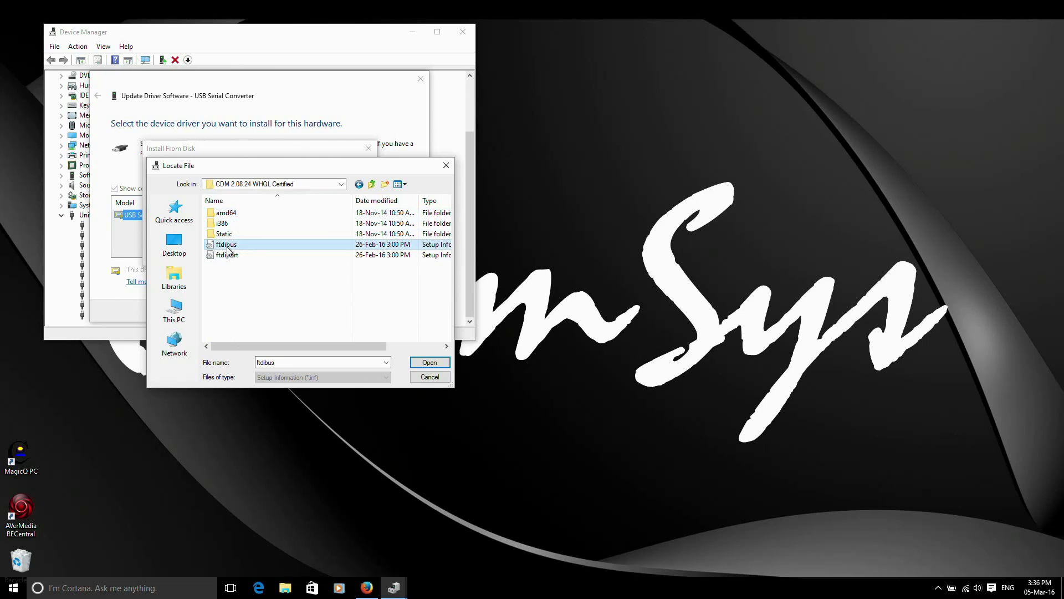
pyautogui.click(434, 363)
pyautogui.click(355, 175)
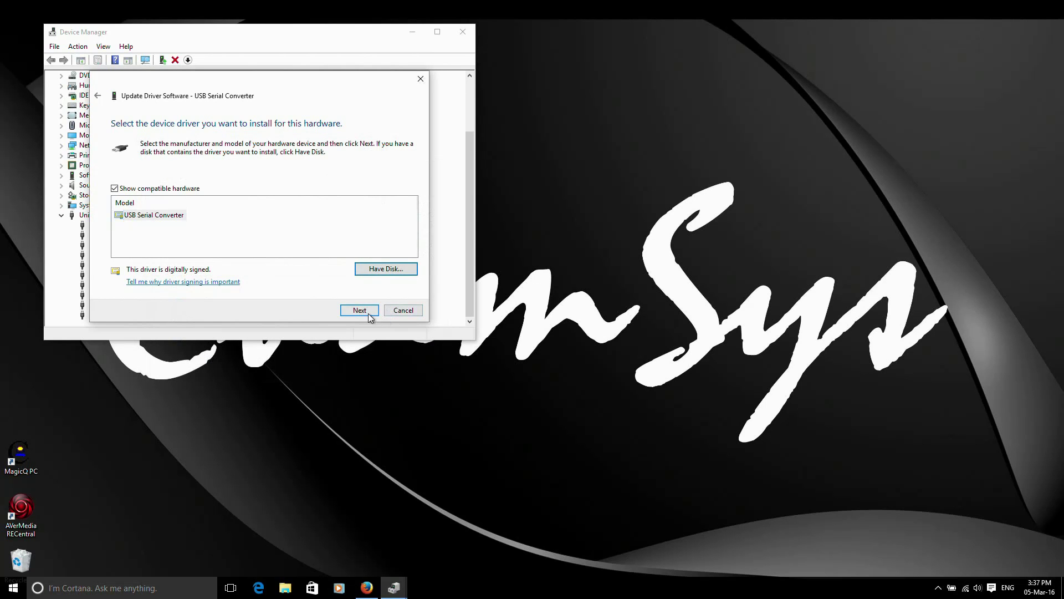
pyautogui.click(360, 310)
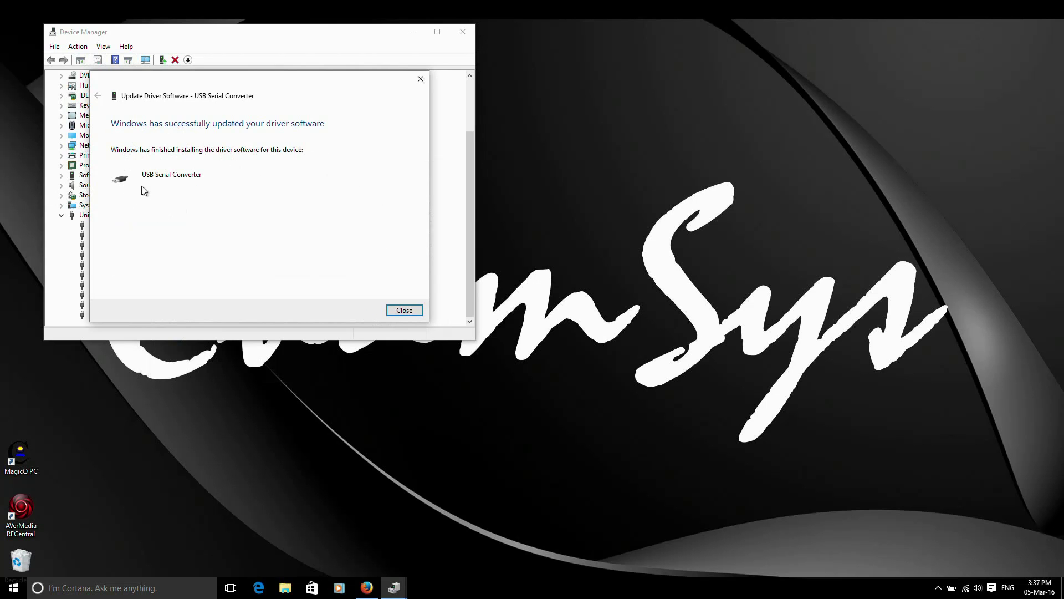
pyautogui.click(404, 311)
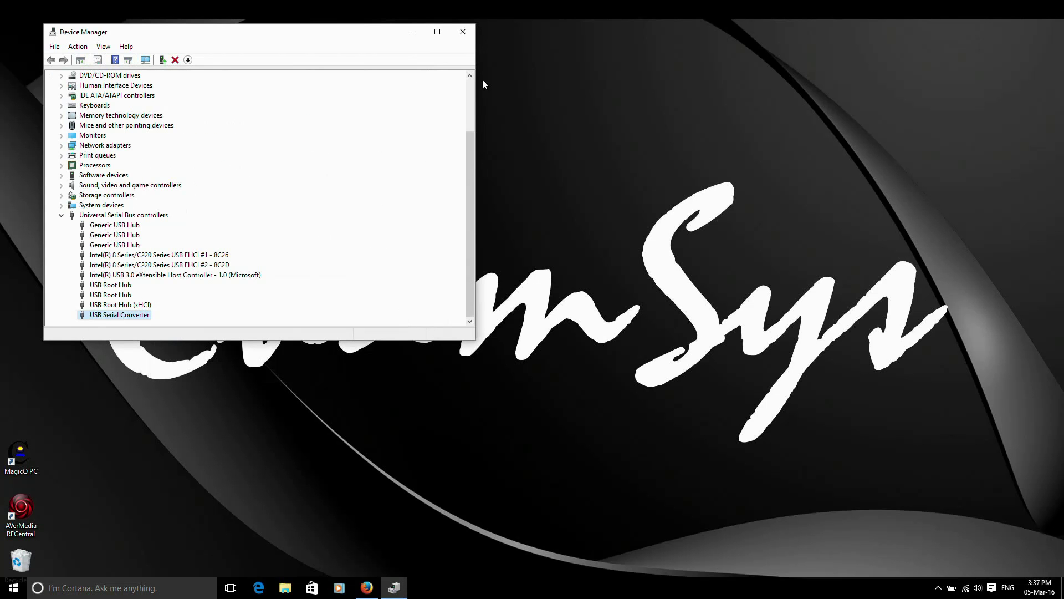
pyautogui.click(462, 35)
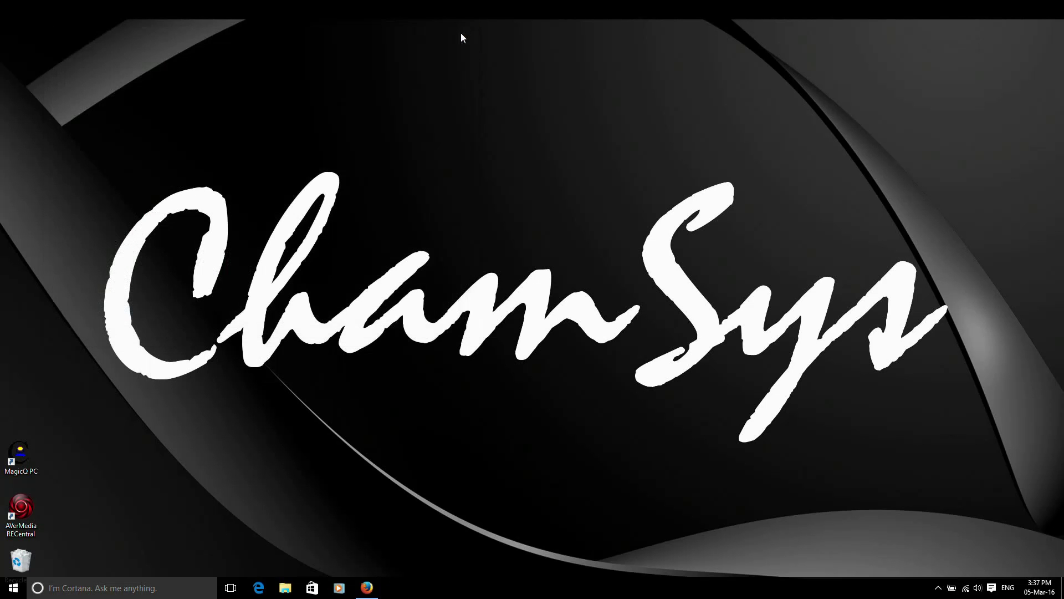
# - Launch MagicQ PC from the desktop and continue the existing show
pyautogui.doubleClick(22, 453)
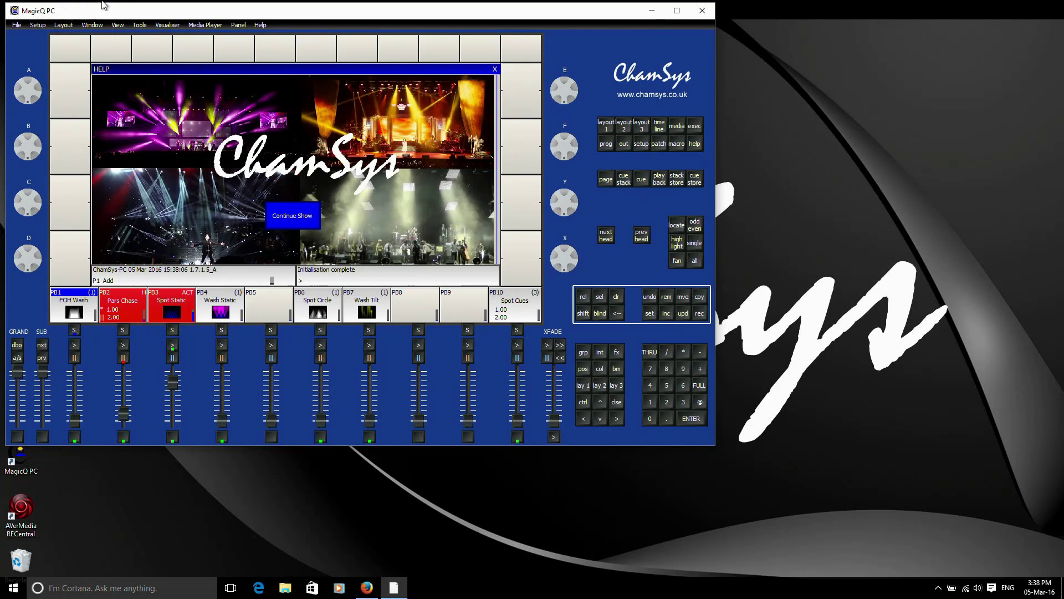
pyautogui.click(296, 216)
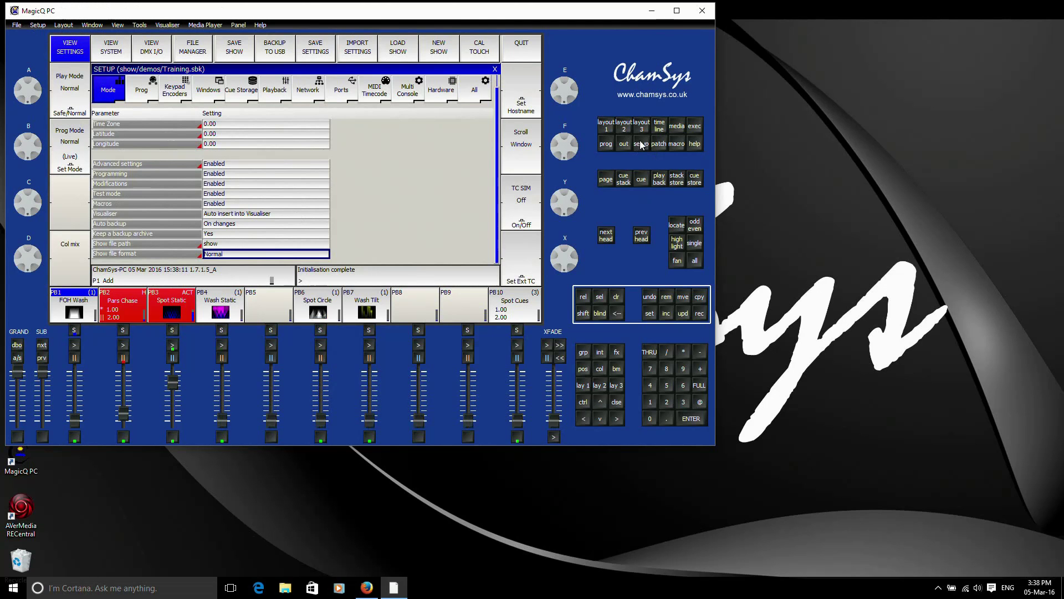
# - Check the main wing's status in the system view and the MagicQ Wings and Interfaces setting among the Ports settings
pyautogui.click(117, 52)
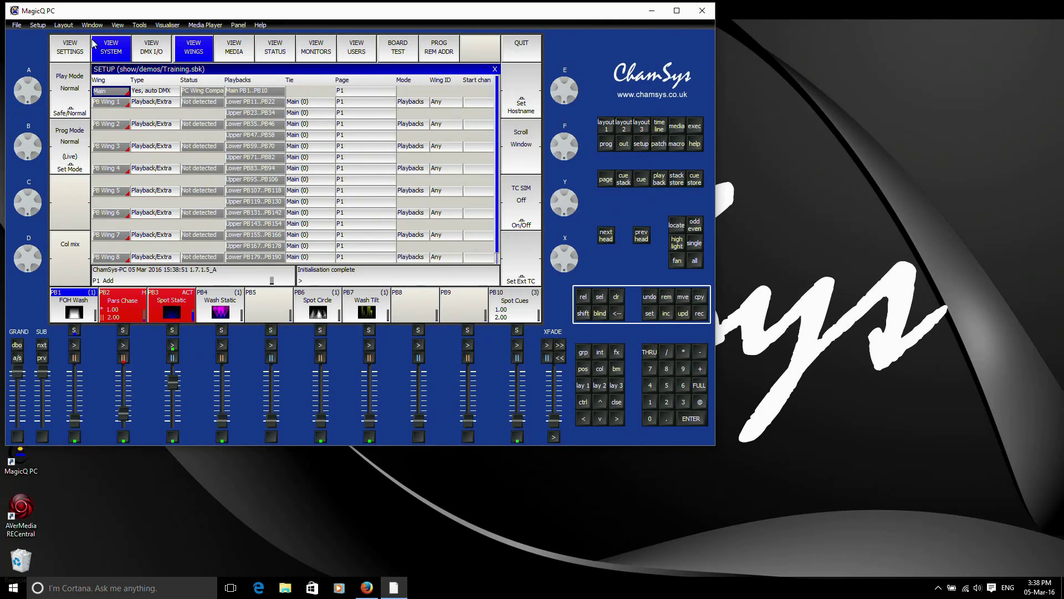
pyautogui.click(70, 50)
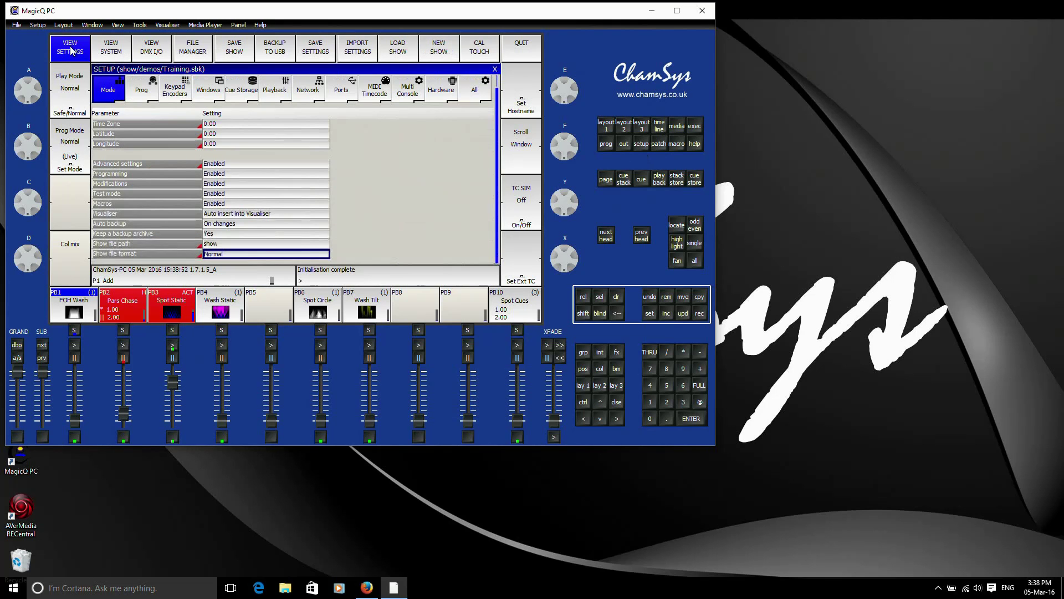
pyautogui.click(342, 94)
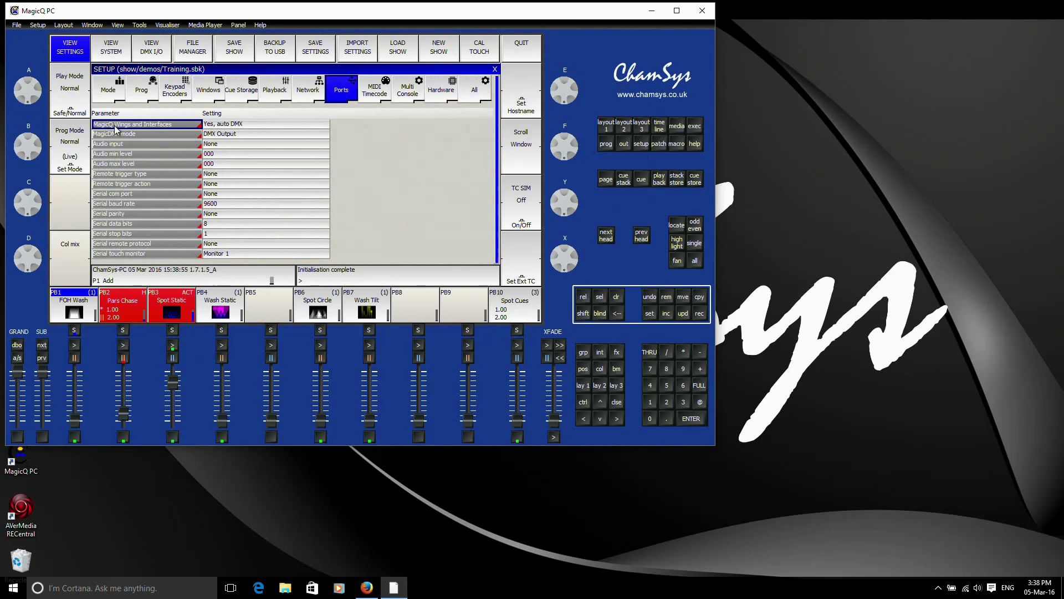
pyautogui.click(223, 125)
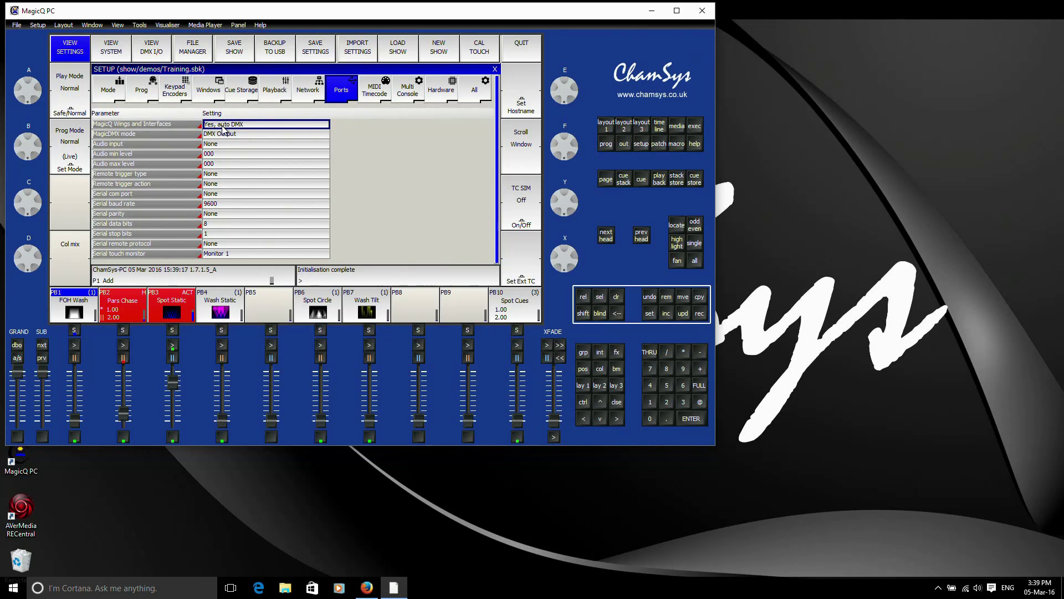
# - Enable universes 1 to 4 in the DMX I/O setup
pyautogui.click(151, 56)
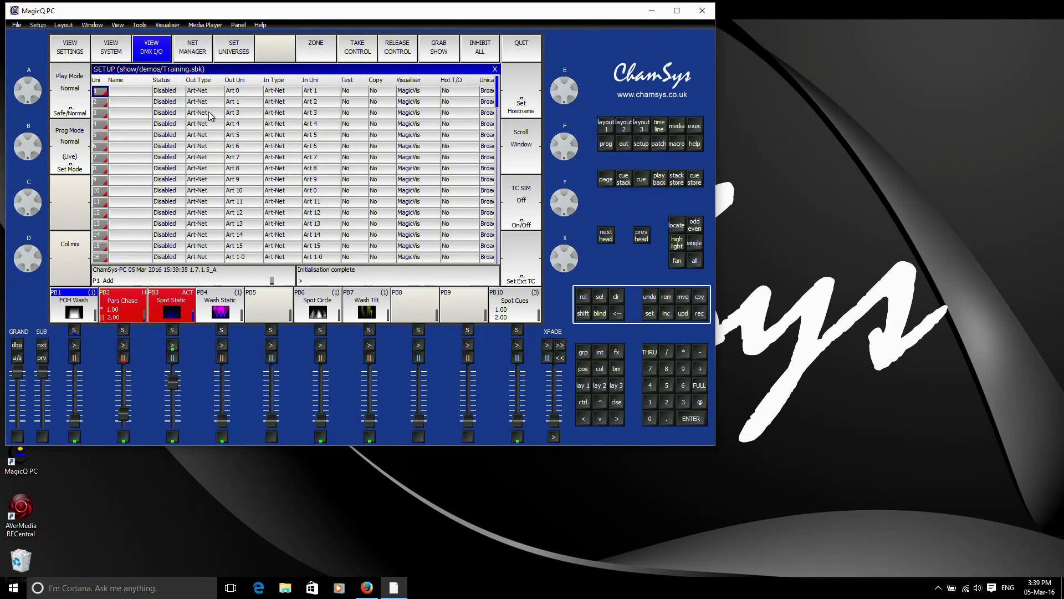
pyautogui.moveTo(166, 91); pyautogui.dragTo(166, 115)
pyautogui.press('Return')
pyautogui.click(319, 176)
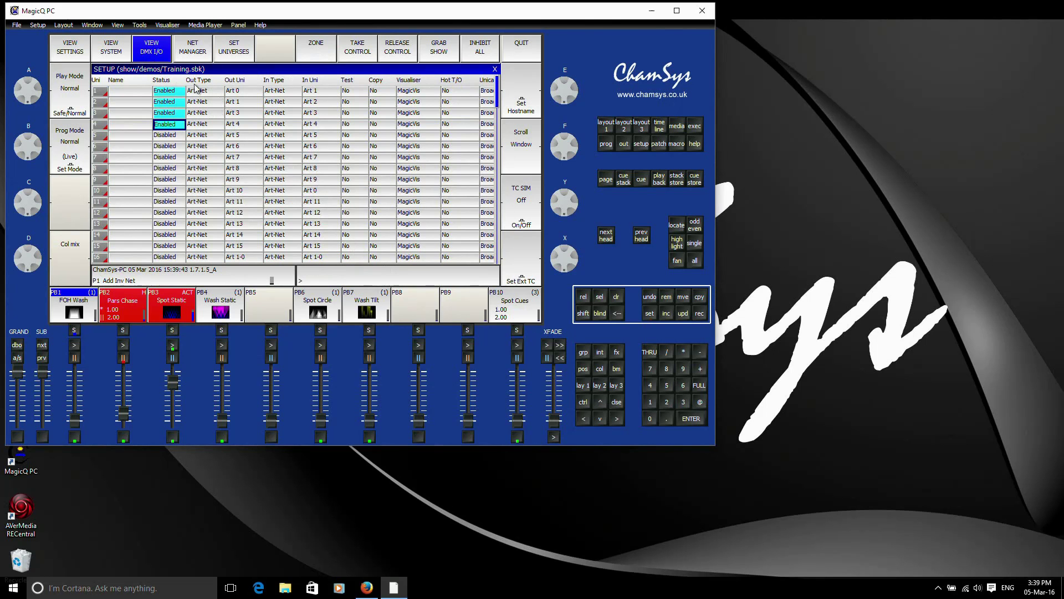
# - Set the output type of universe 5 to MQ Wing and select its output universe field
pyautogui.click(204, 135)
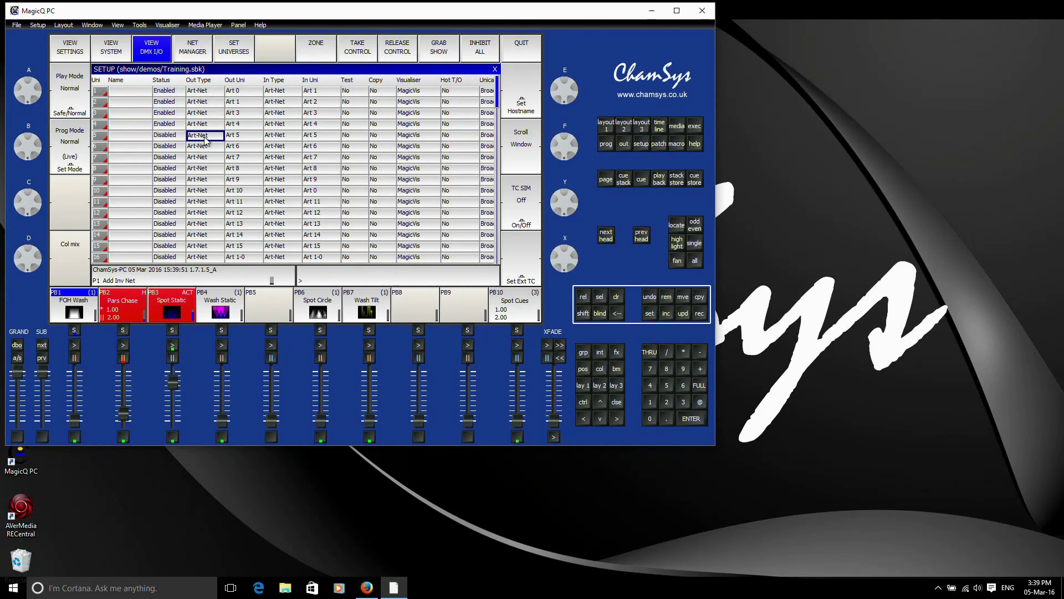
pyautogui.click(204, 137)
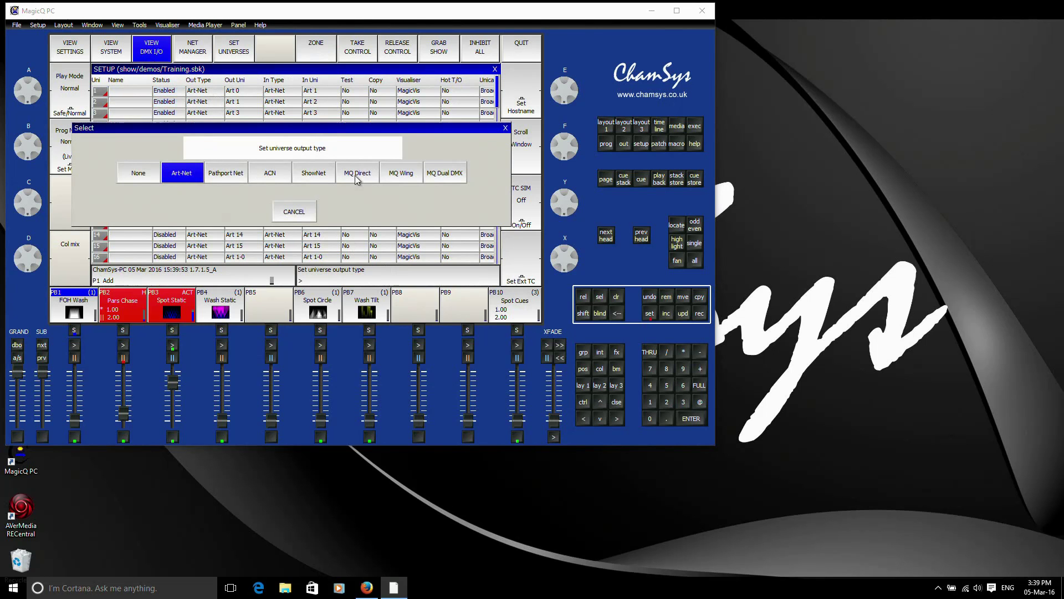
pyautogui.click(392, 176)
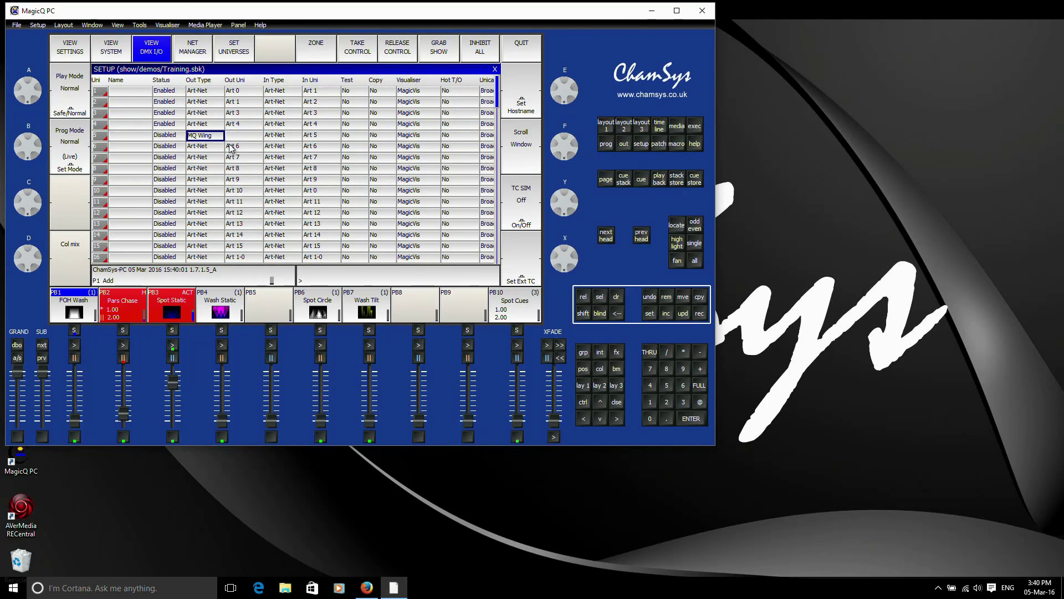
pyautogui.click(244, 136)
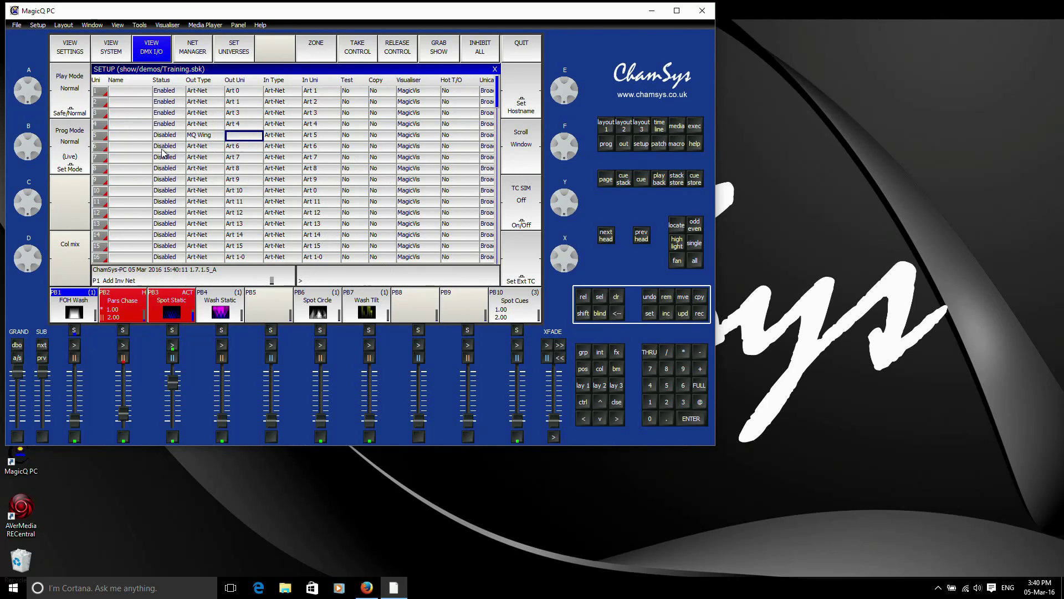
# - Change the output type of universe 6 to MQ Wing after trying MQ Direct
pyautogui.click(202, 151)
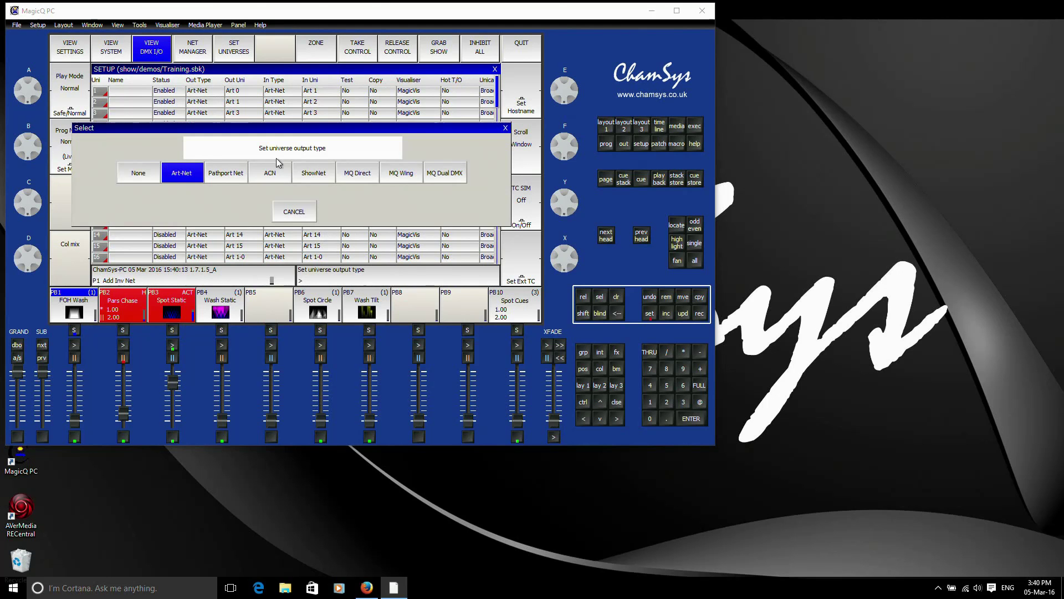
pyautogui.click(359, 173)
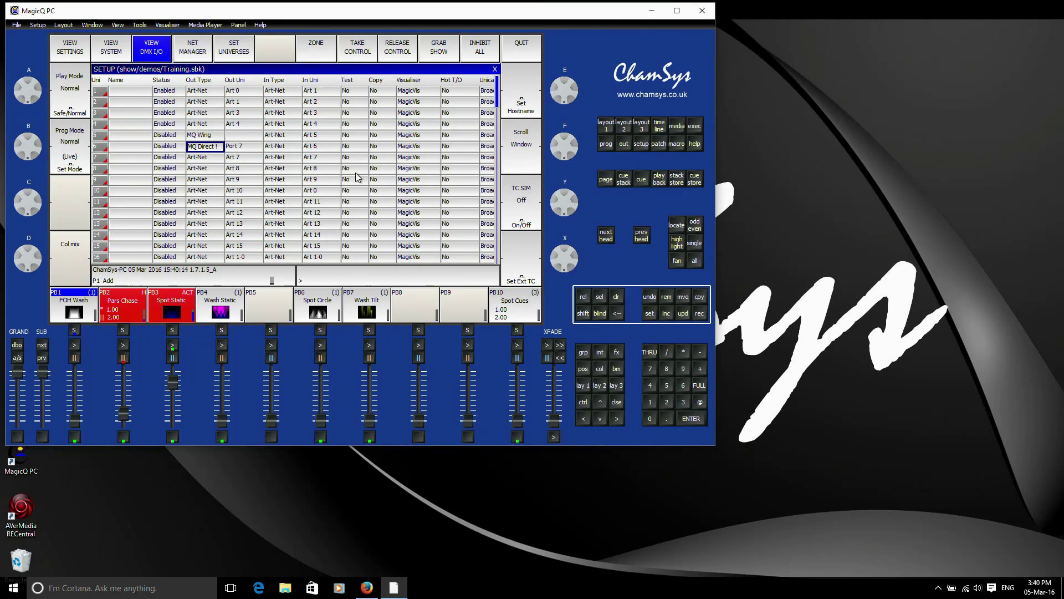
pyautogui.click(217, 155)
pyautogui.click(396, 175)
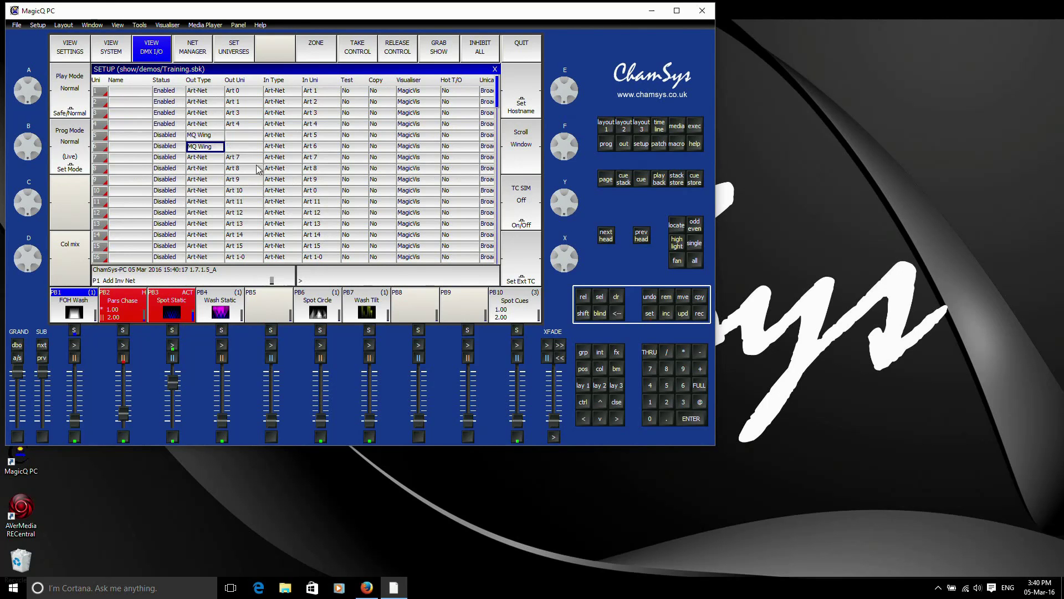